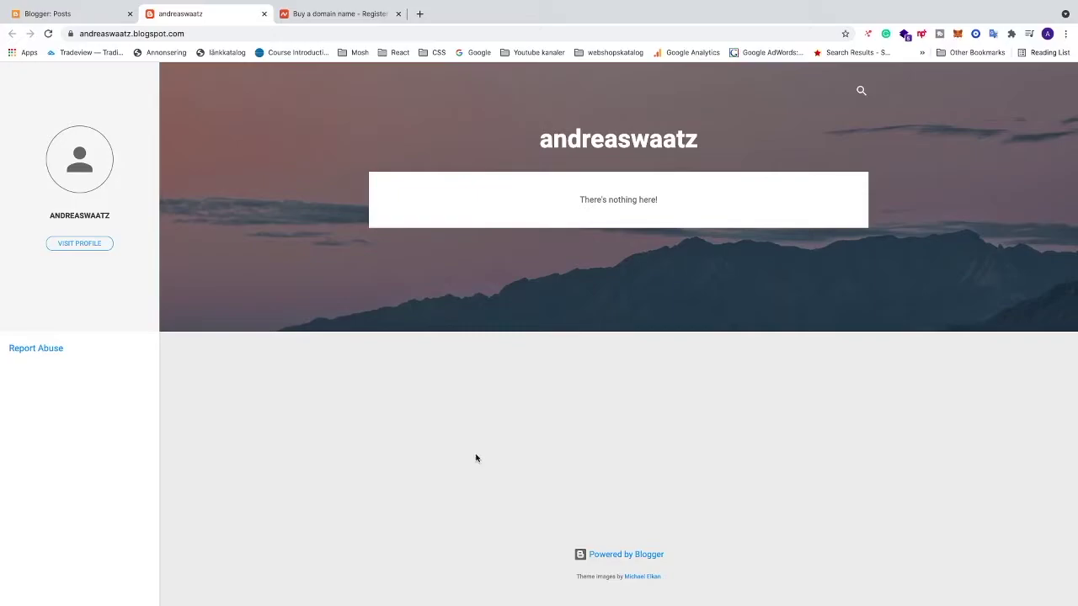
# Switch to the Blogger dashboard's empty Posts page and scroll the sidebar toward Settings
pyautogui.click(65, 21)
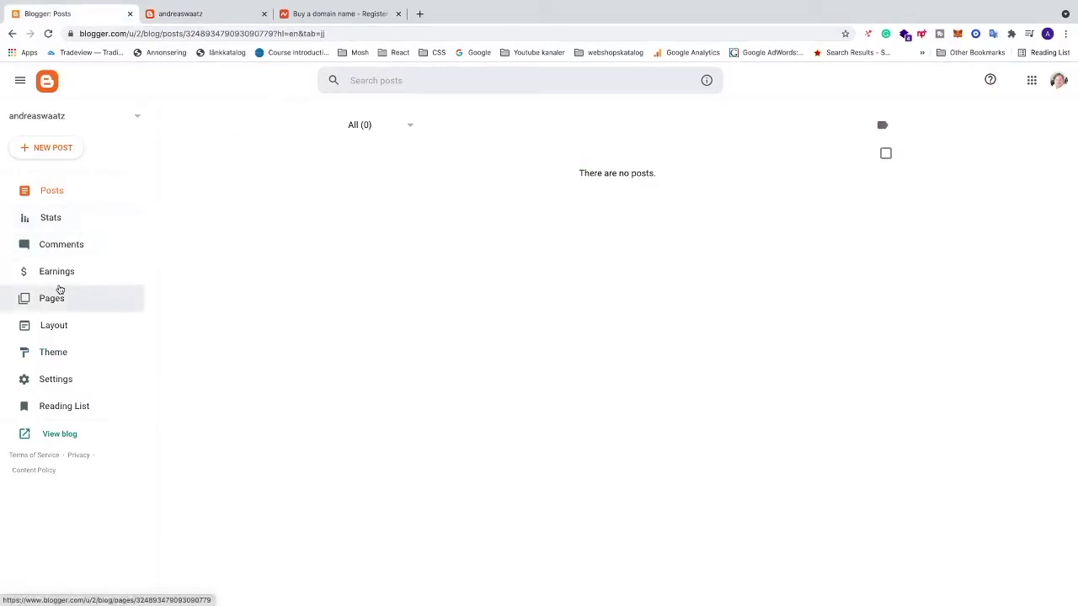
pyautogui.scroll(-2, 154, 325)
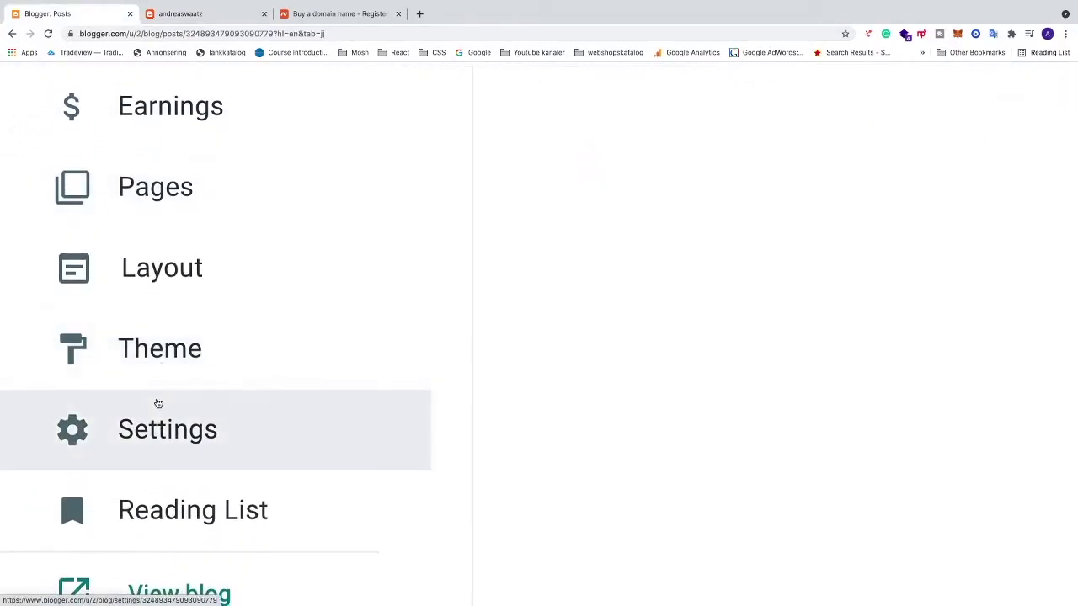
# Open Blogger Settings and scroll down to the Publishing section with the blogspot address
pyautogui.click(160, 428)
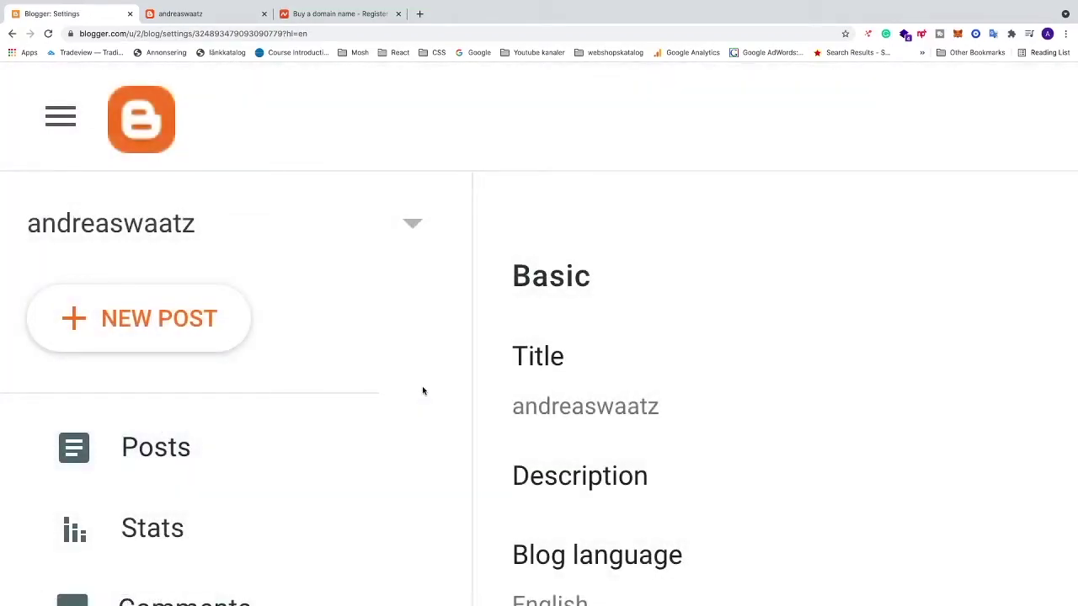
pyautogui.scroll(-8, 505, 380)
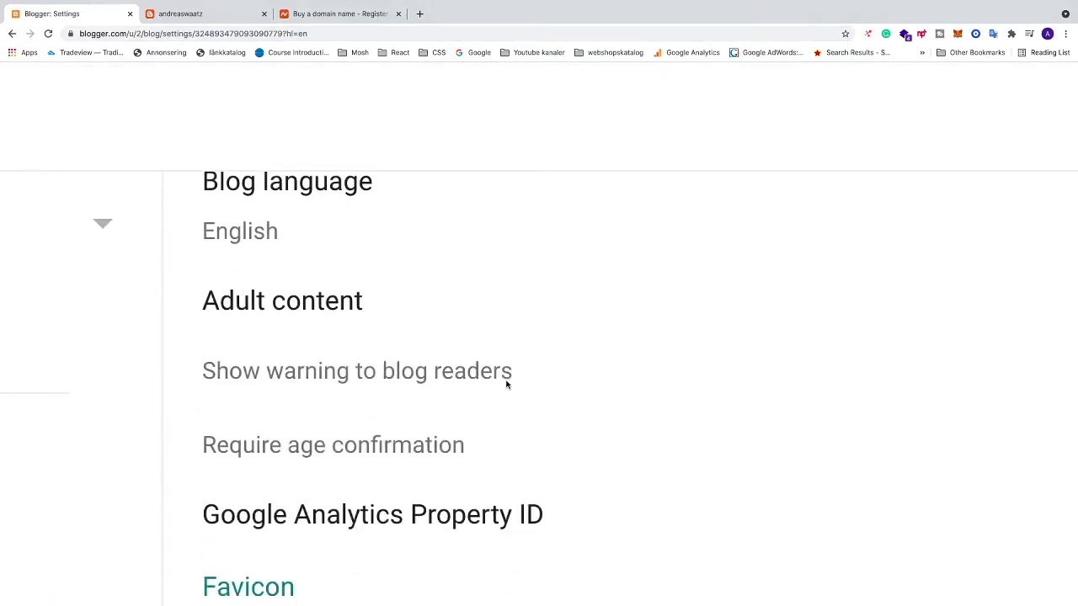
pyautogui.scroll(-5, 506, 385)
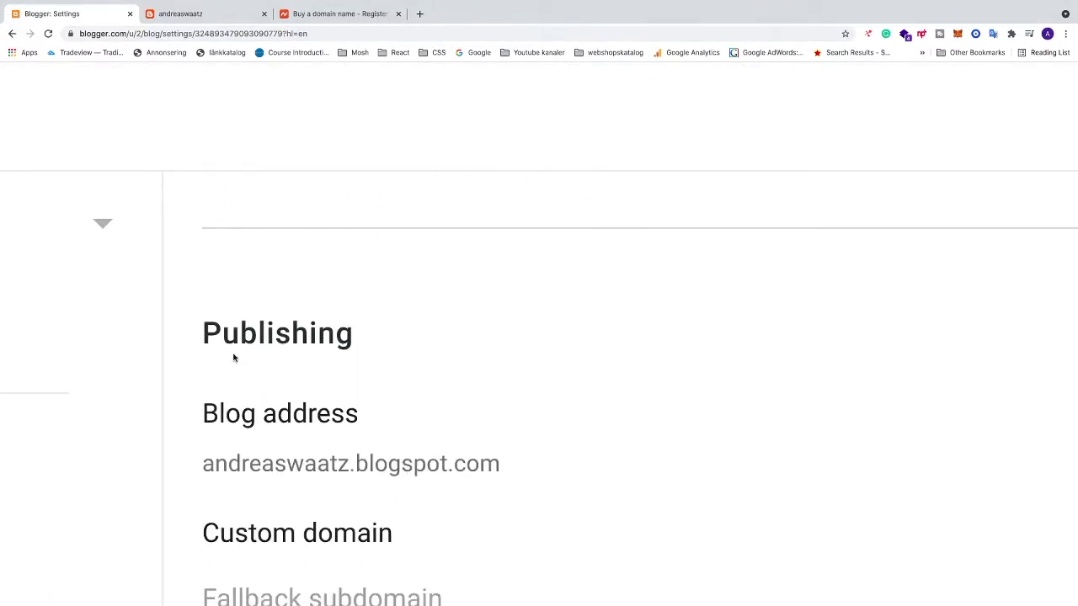
pyautogui.scroll(-3, 380, 363)
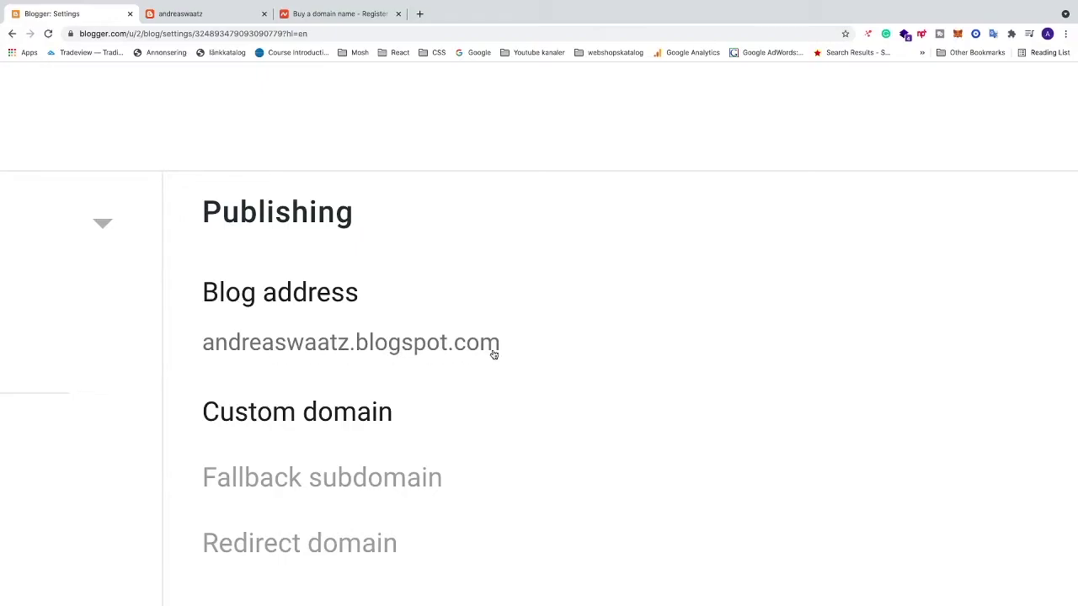
pyautogui.scroll(-1, 494, 355)
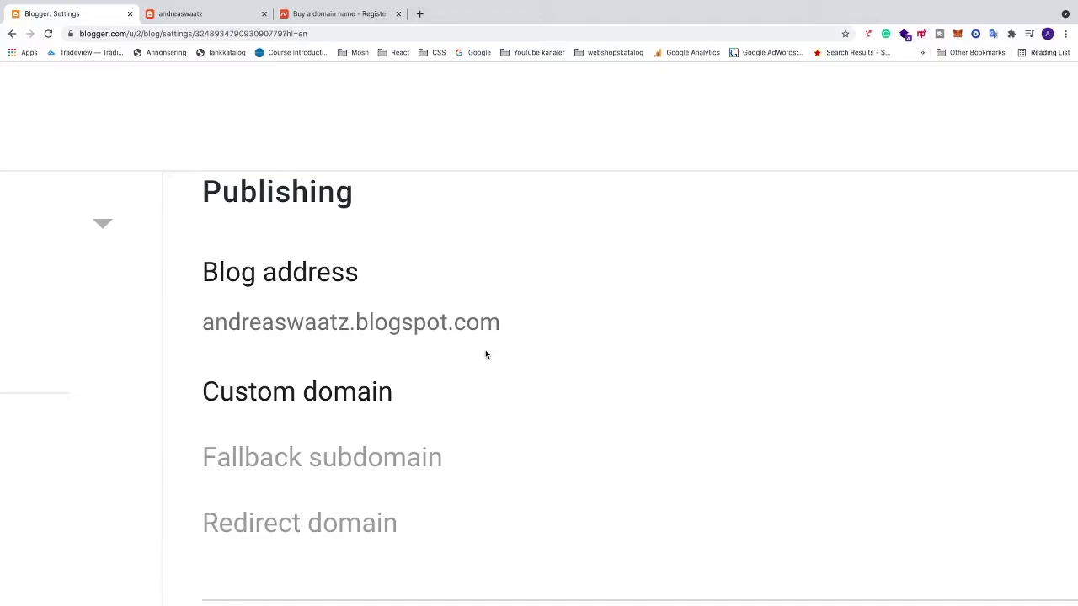
pyautogui.scroll(-1, 485, 352)
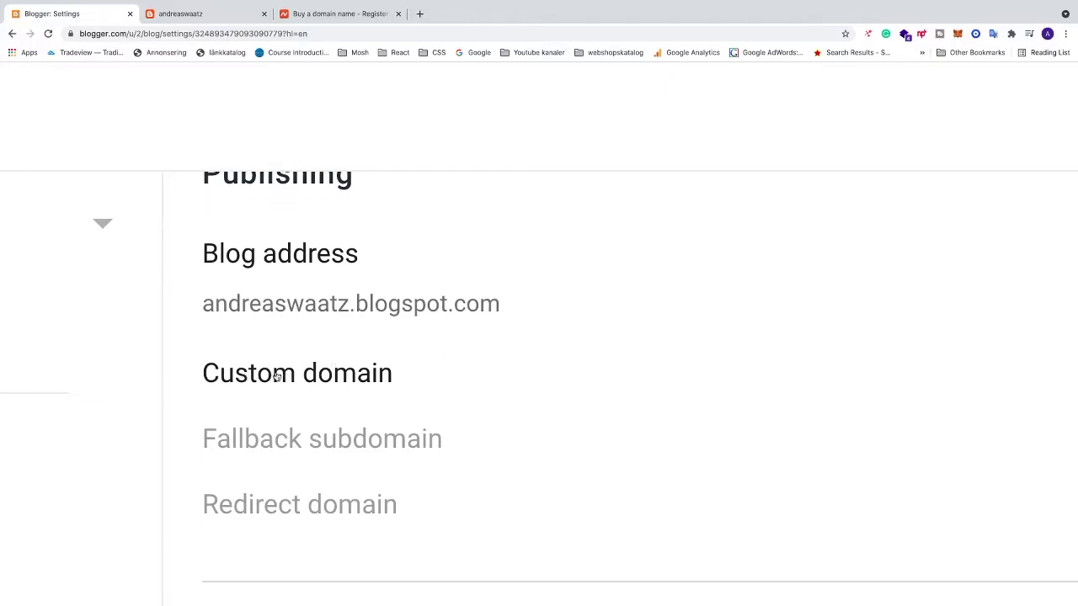
# Start the Custom domain setup and follow BUY A DOMAIN to Namecheap's home page
pyautogui.click(324, 377)
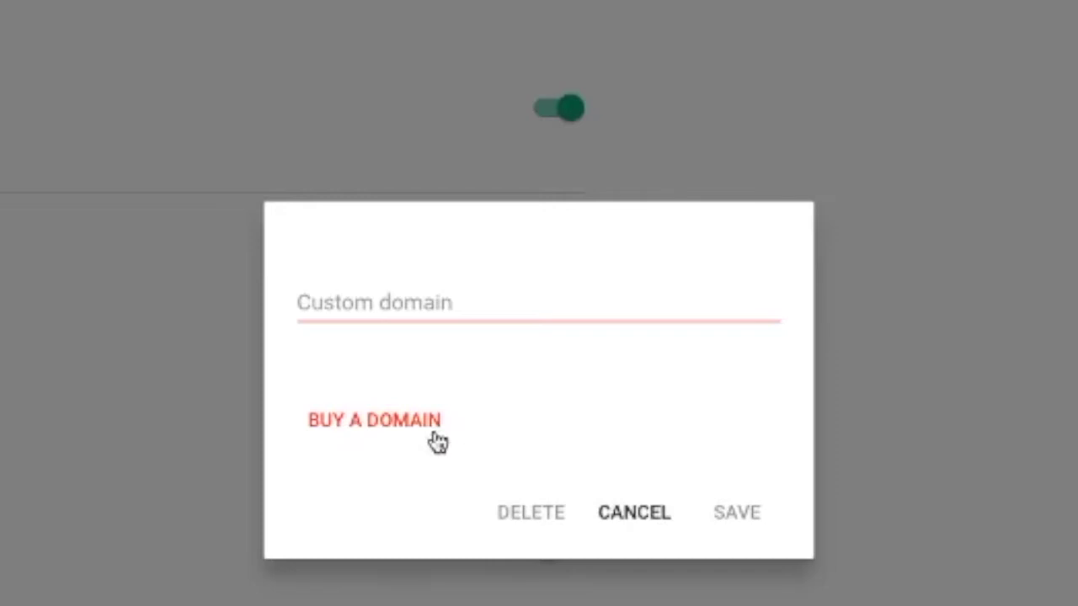
pyautogui.click(341, 14)
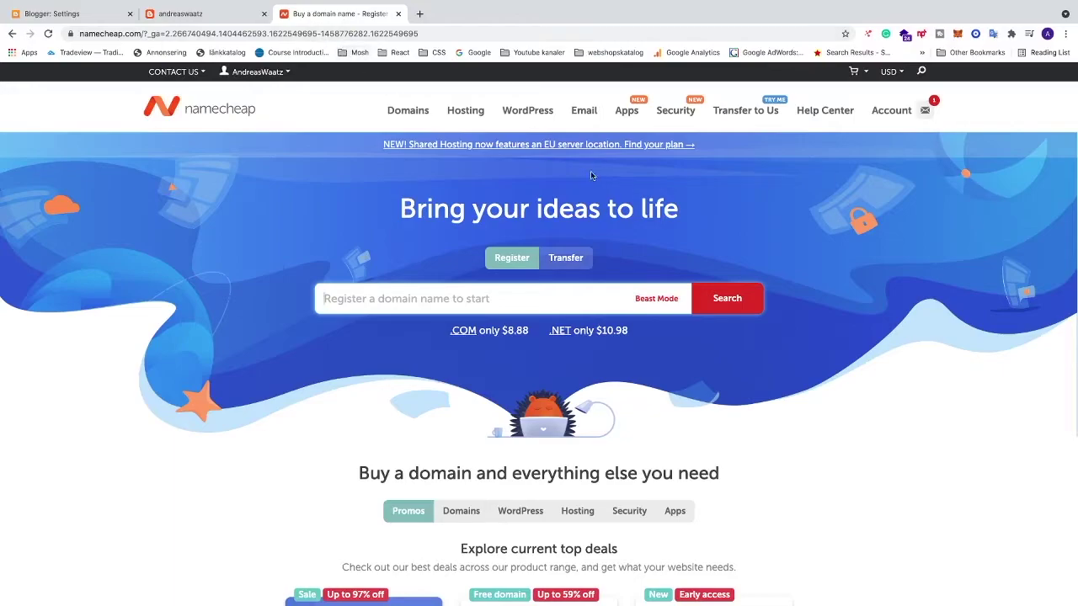
# Open the Advanced DNS host records for the owned domain from Namecheap's Domain List
pyautogui.moveTo(895, 111)
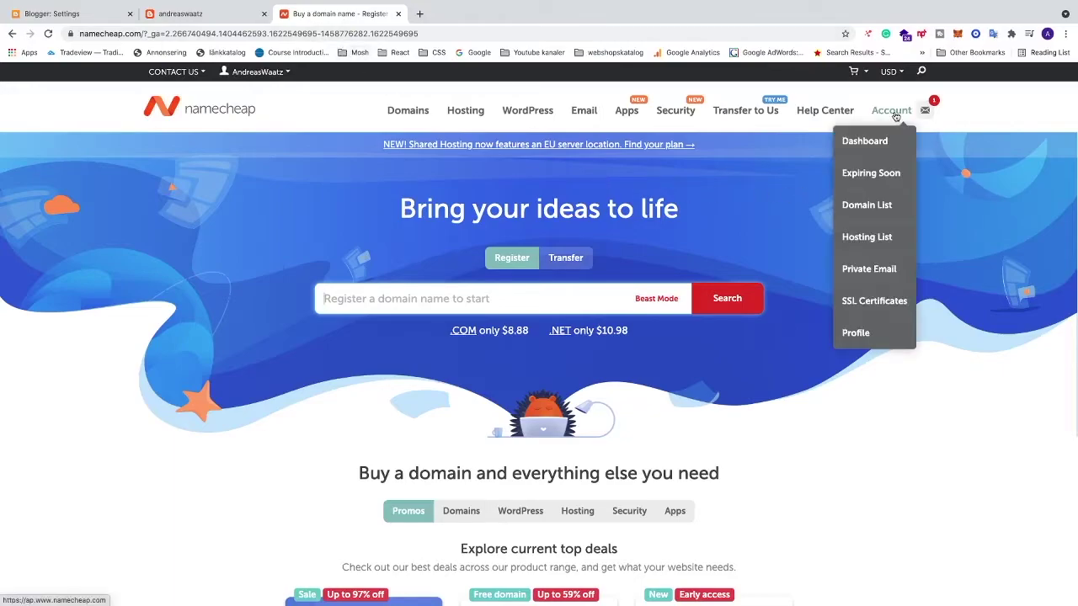
pyautogui.scroll(5, 896, 115)
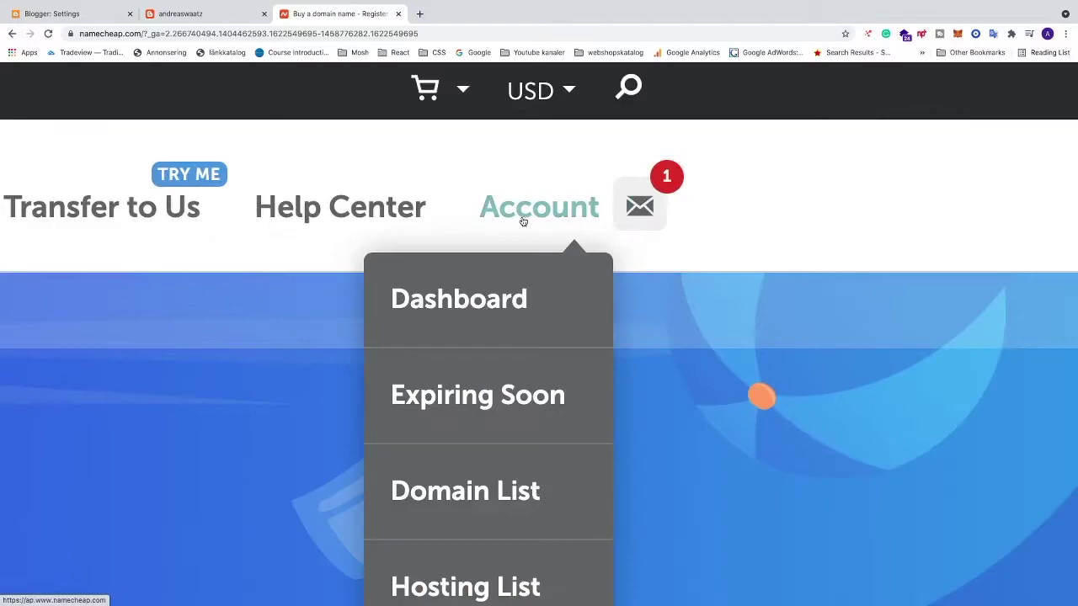
pyautogui.scroll(-2, 485, 353)
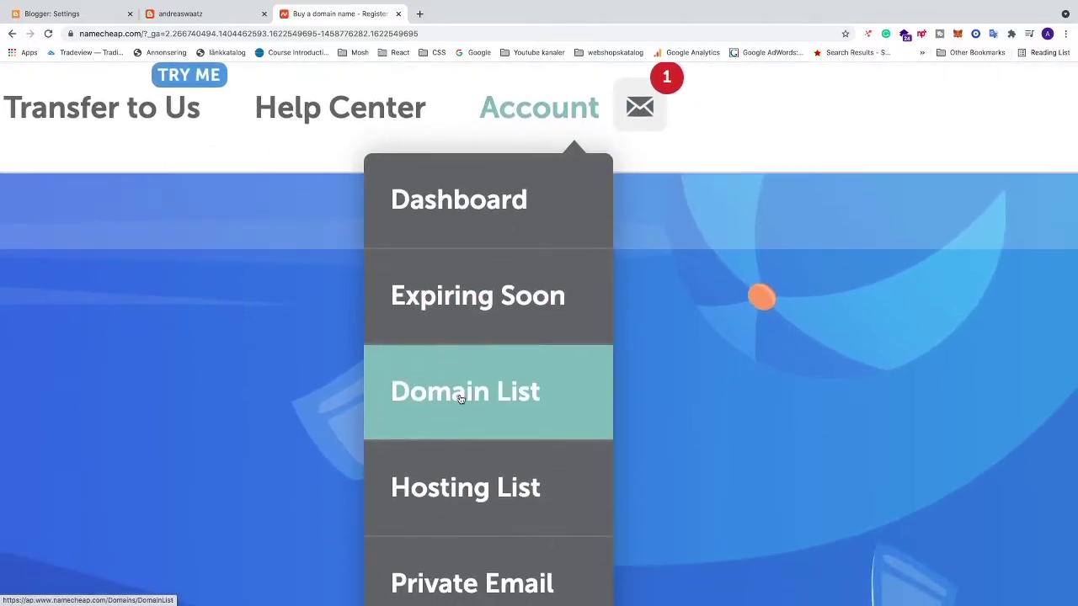
pyautogui.click(460, 395)
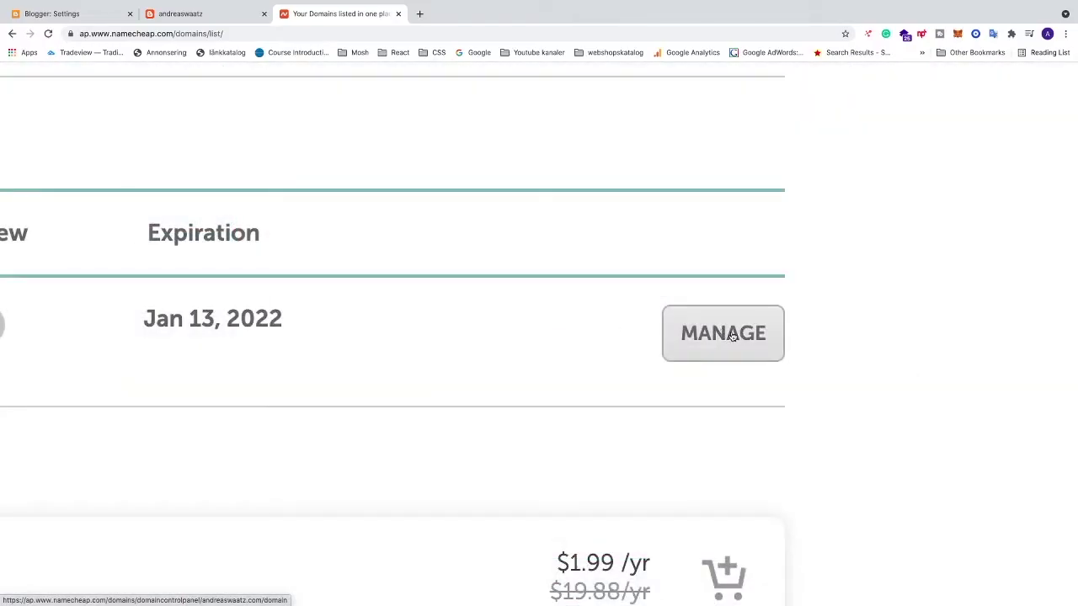
pyautogui.click(733, 335)
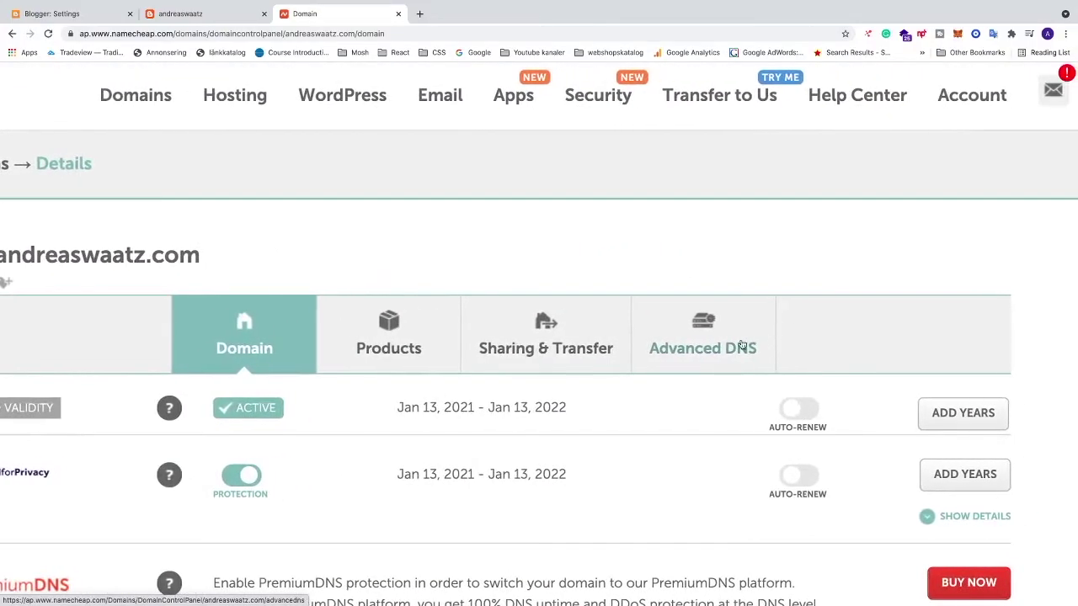
pyautogui.click(723, 345)
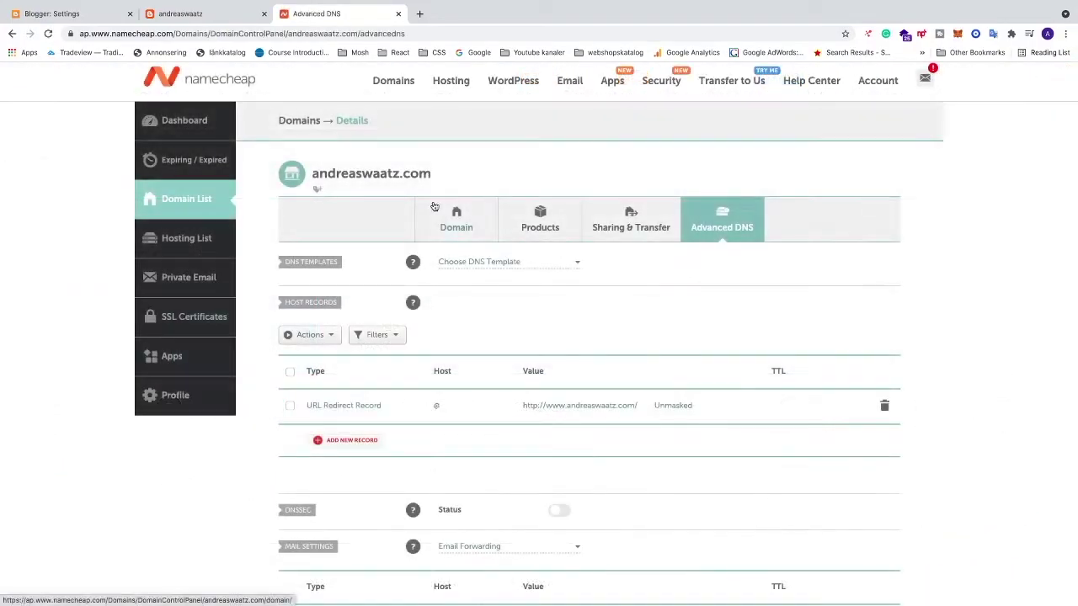
# Copy the domain name from the Advanced DNS page
pyautogui.moveTo(313, 175); pyautogui.dragTo(433, 175)
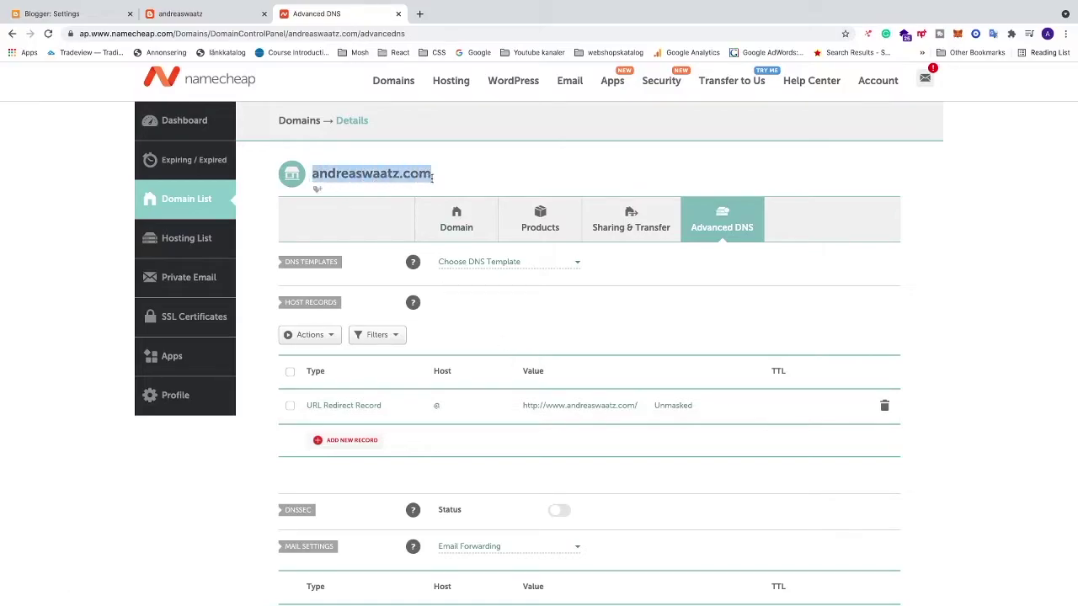
pyautogui.rightClick(421, 177)
pyautogui.click(442, 201)
pyautogui.click(83, 15)
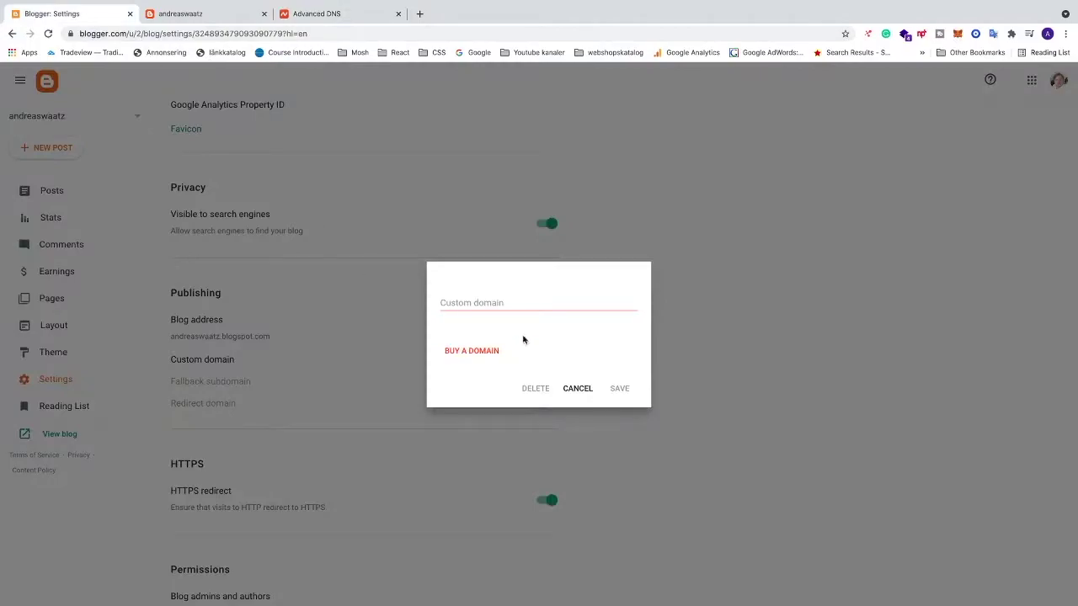
pyautogui.click(487, 303)
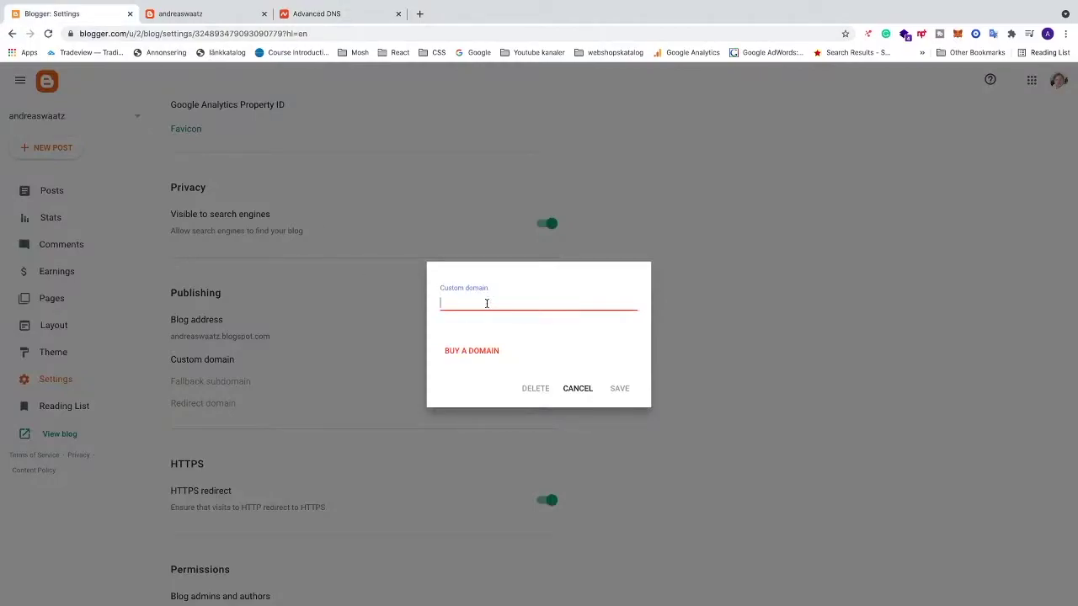
pyautogui.write('www.')
pyautogui.press('super+v')
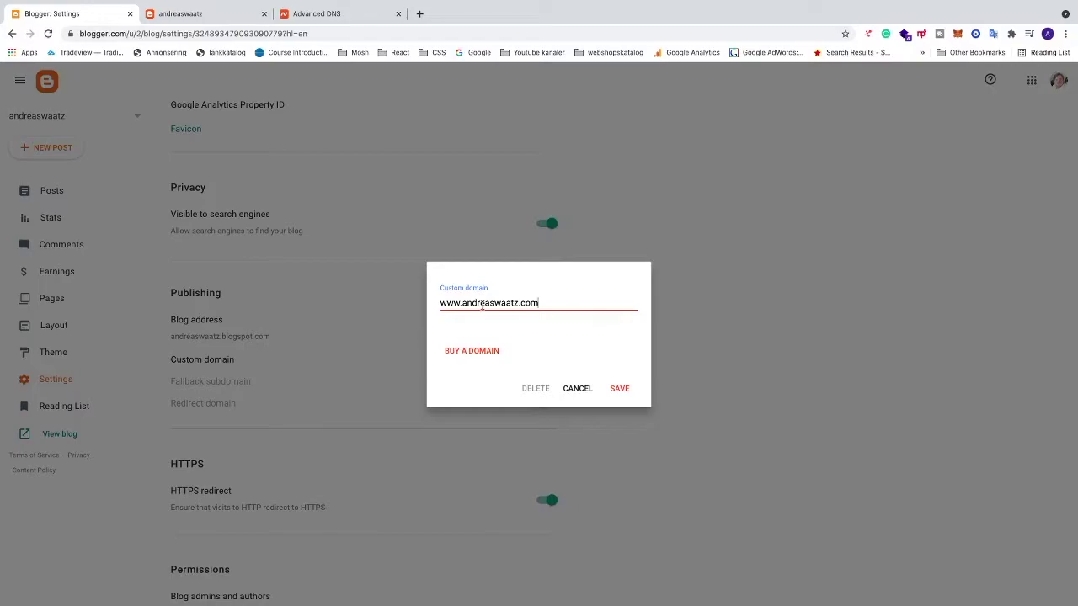
pyautogui.click(621, 388)
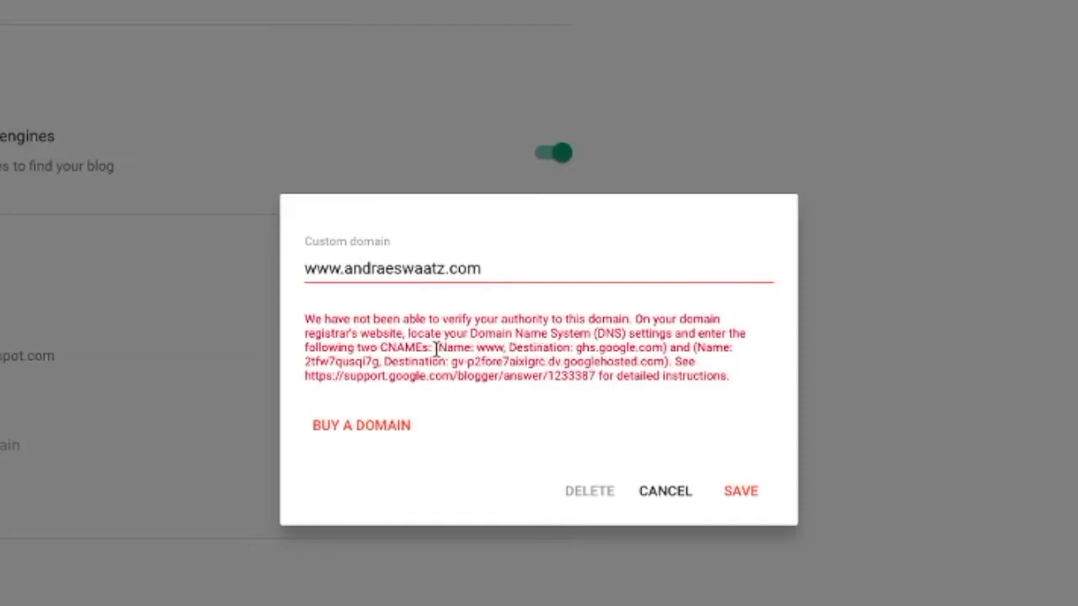
# Copy the first CNAME name 'www' from Blogger's verification message
pyautogui.moveTo(435, 351); pyautogui.dragTo(503, 352)
pyautogui.click(478, 353)
pyautogui.doubleClick(480, 350)
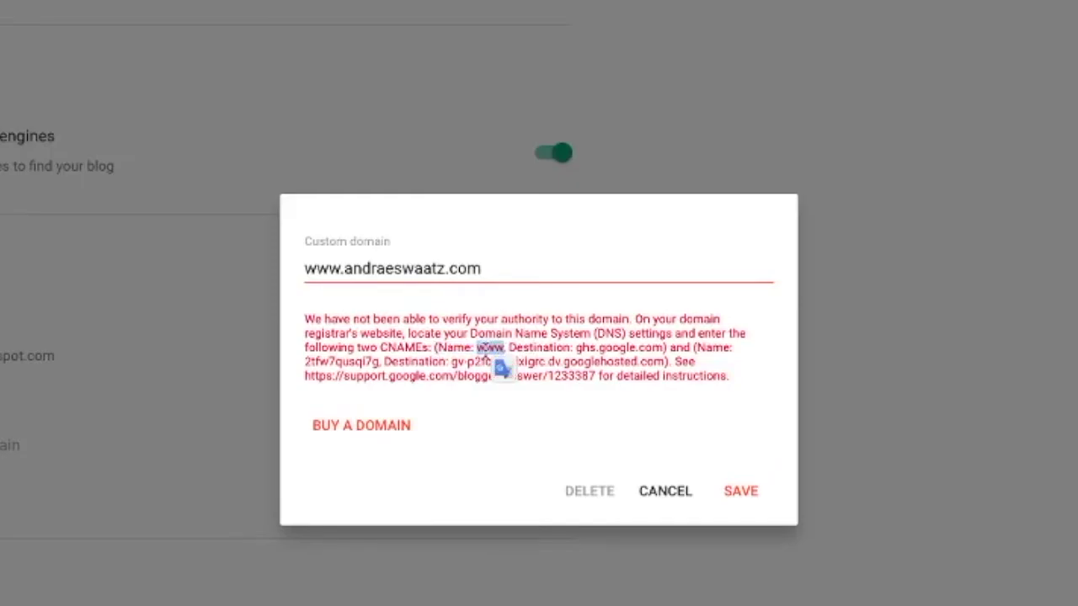
pyautogui.rightClick(481, 350)
pyautogui.click(534, 387)
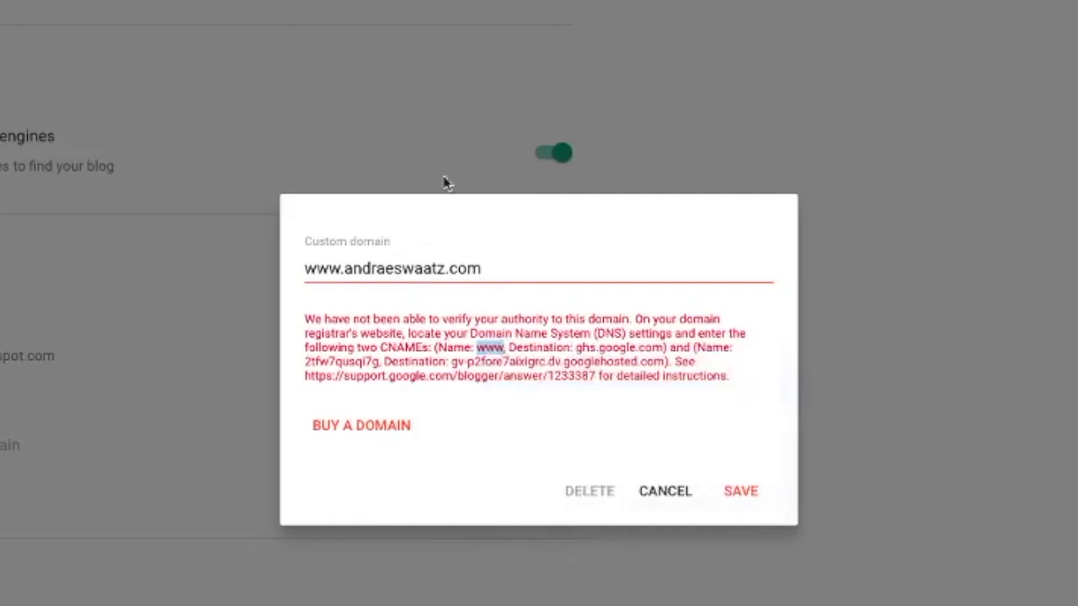
pyautogui.click(346, 14)
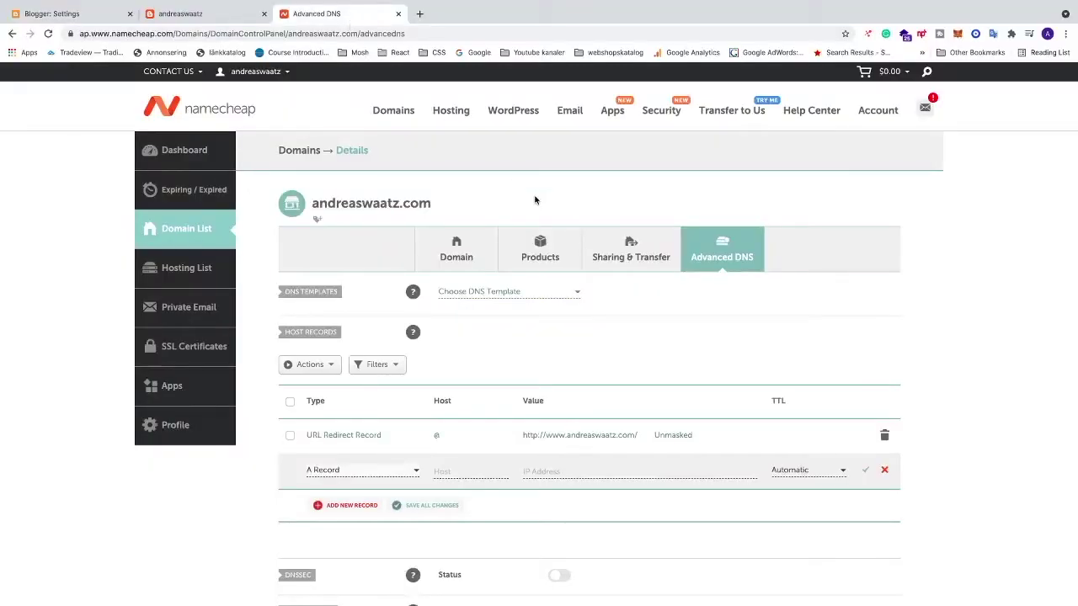
# Add a new host record in Namecheap and make it a CNAME Record
pyautogui.scroll(-2, 578, 320)
pyautogui.scroll(-1, 579, 325)
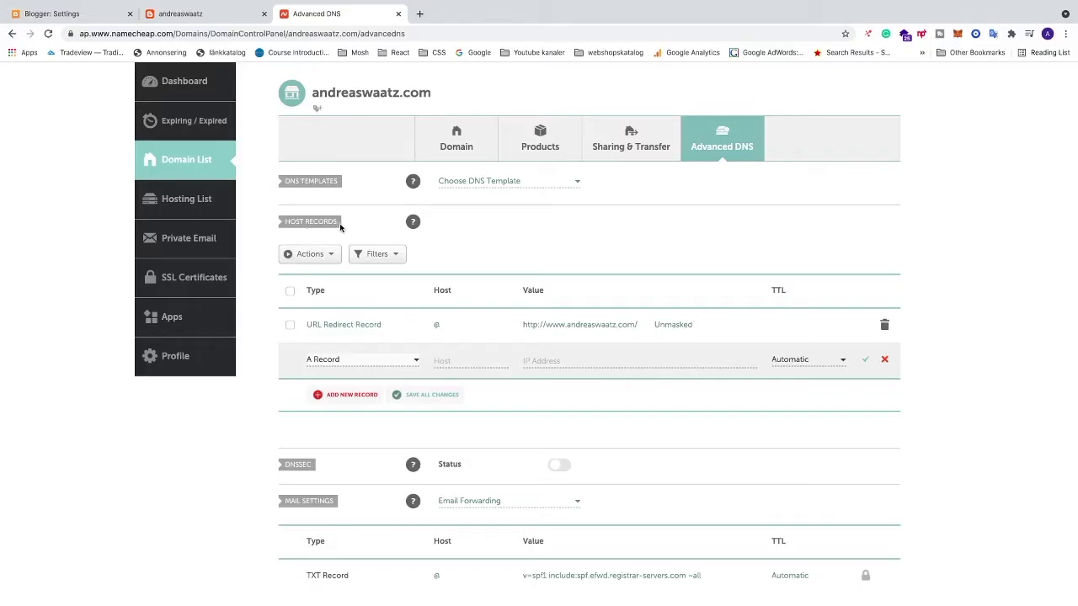
pyautogui.scroll(-1, 362, 370)
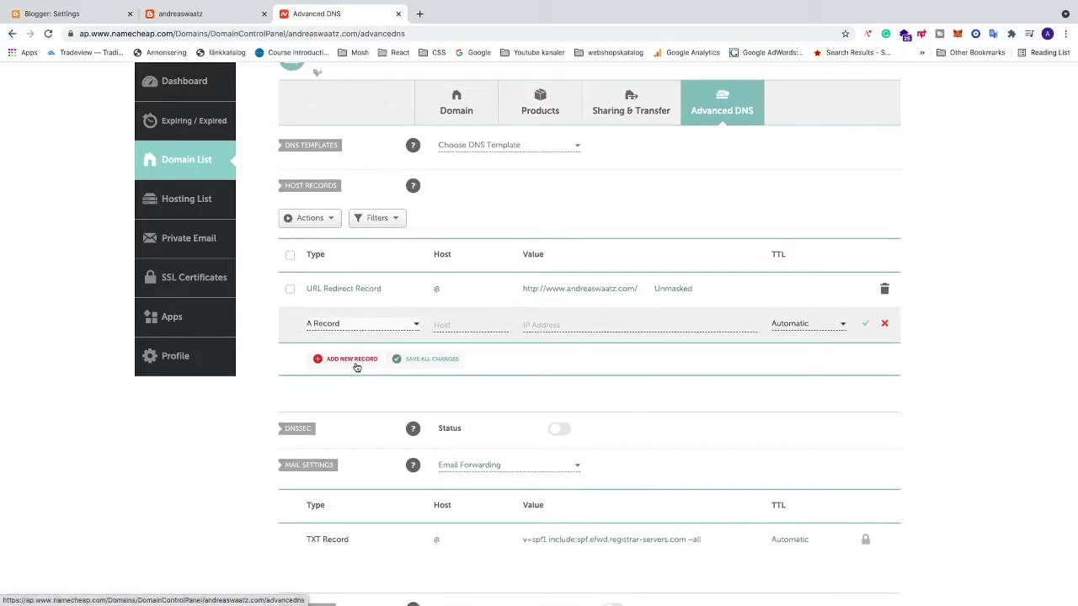
pyautogui.keyDown('ctrl'); pyautogui.scroll(5, 358, 370); pyautogui.keyUp('ctrl')
pyautogui.click(426, 337)
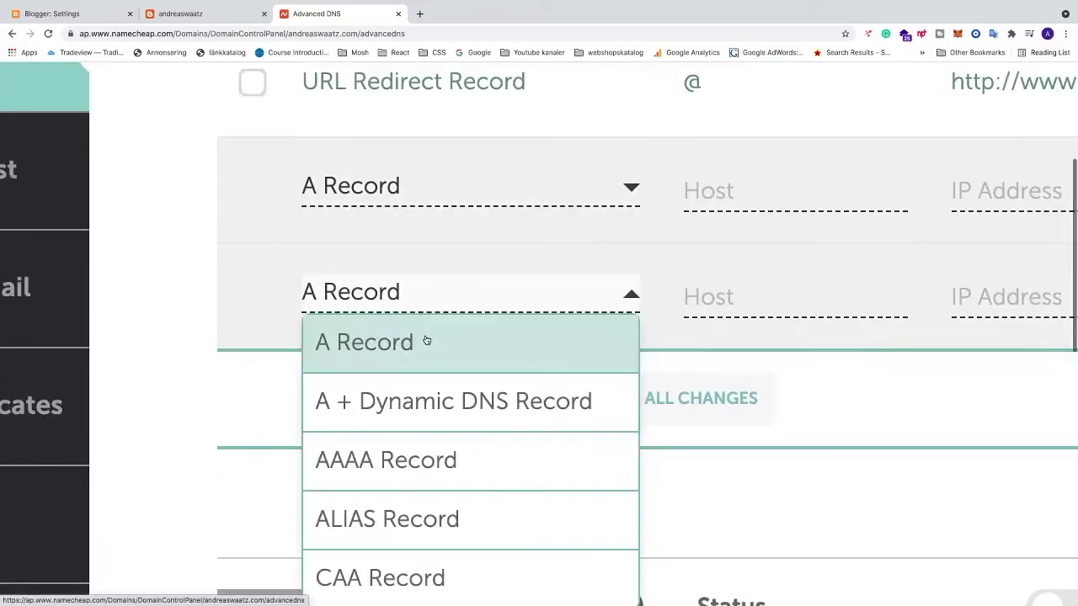
pyautogui.scroll(-2, 426, 341)
pyautogui.scroll(-2, 417, 387)
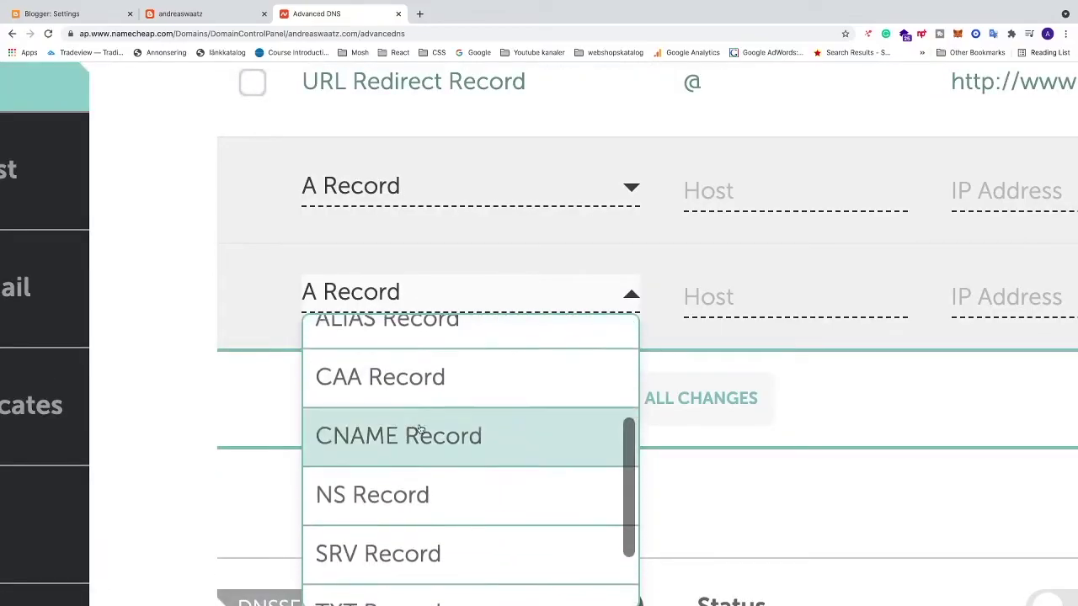
pyautogui.click(382, 422)
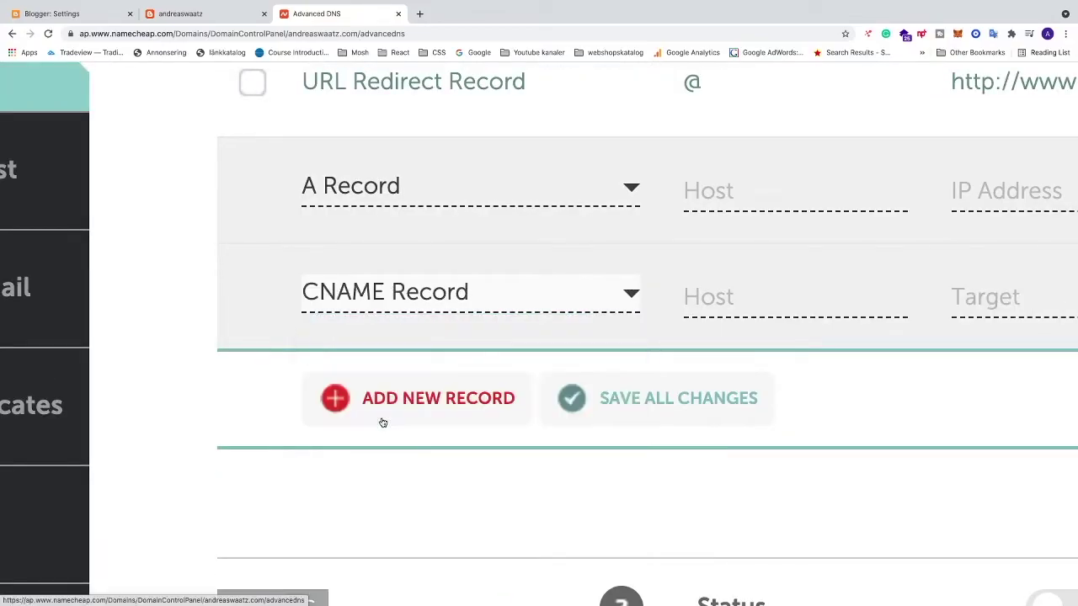
# Enter www as the new CNAME record's Host
pyautogui.hscroll(5, 388, 419)
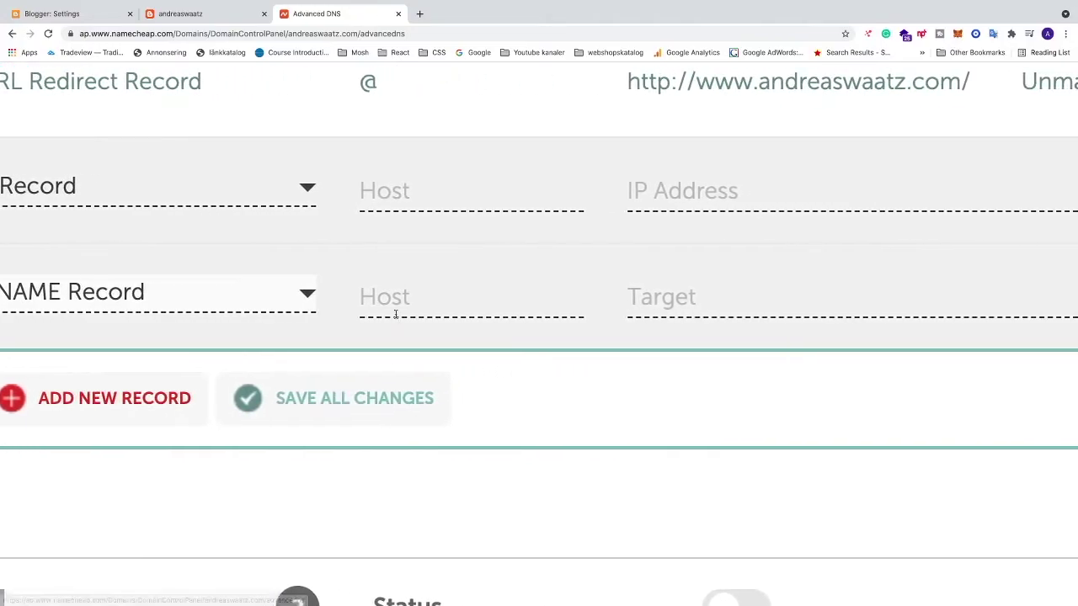
pyautogui.click(396, 303)
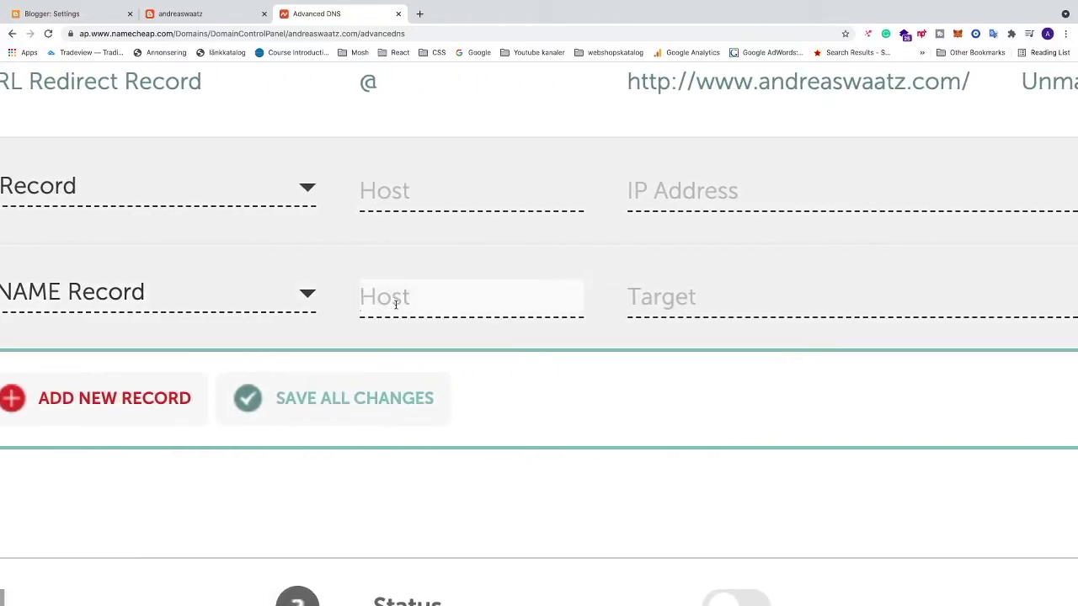
pyautogui.write('www')
pyautogui.hscroll(5, 491, 306)
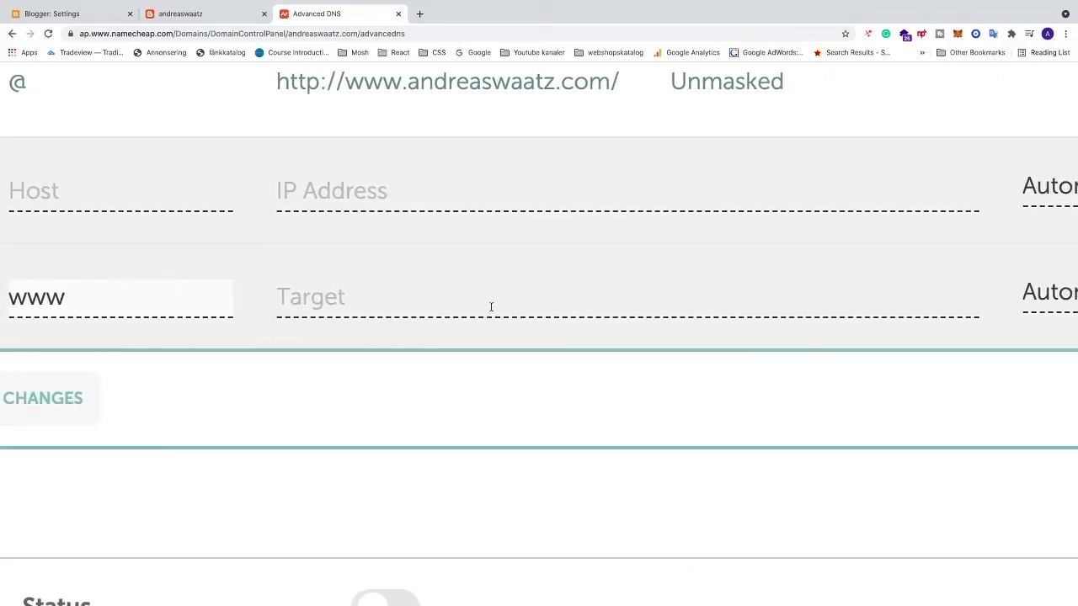
pyautogui.click(92, 14)
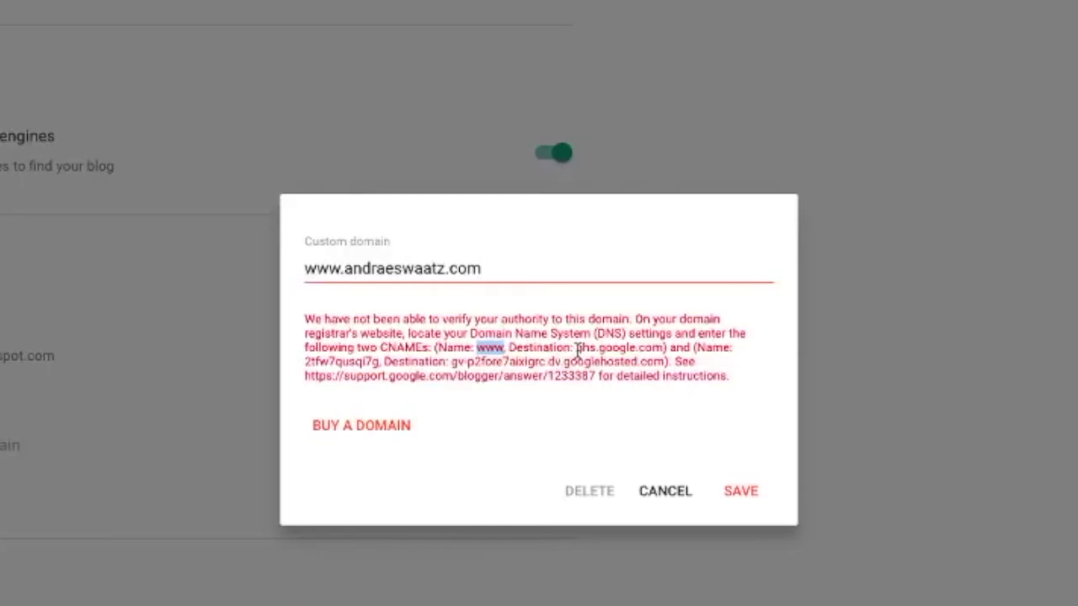
# Copy the CNAME destination ghs.google.com from Blogger's verification message
pyautogui.moveTo(576, 347); pyautogui.dragTo(667, 347)
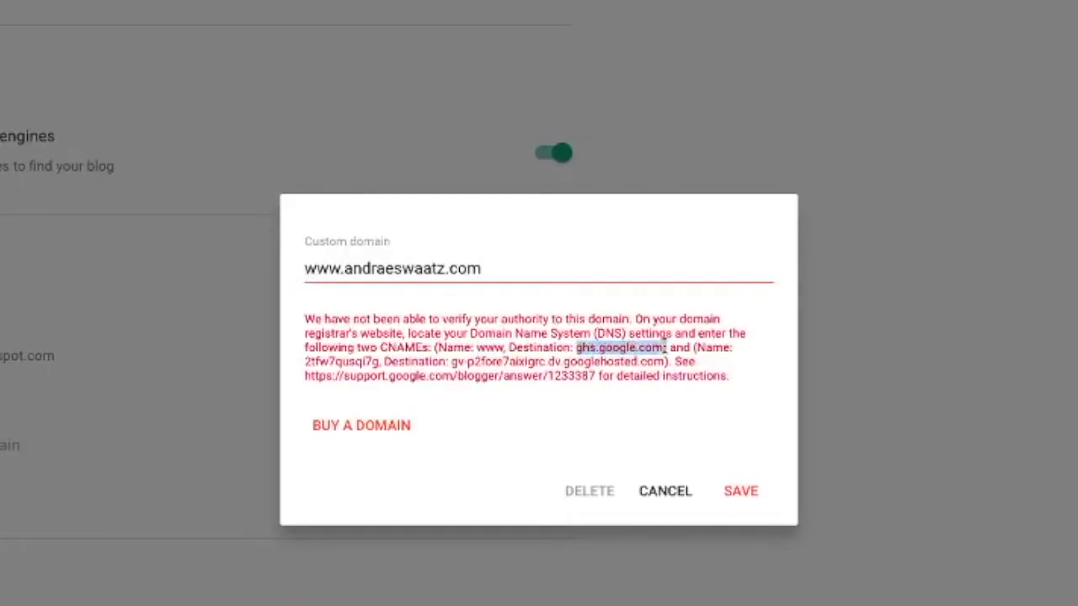
pyautogui.rightClick(612, 348)
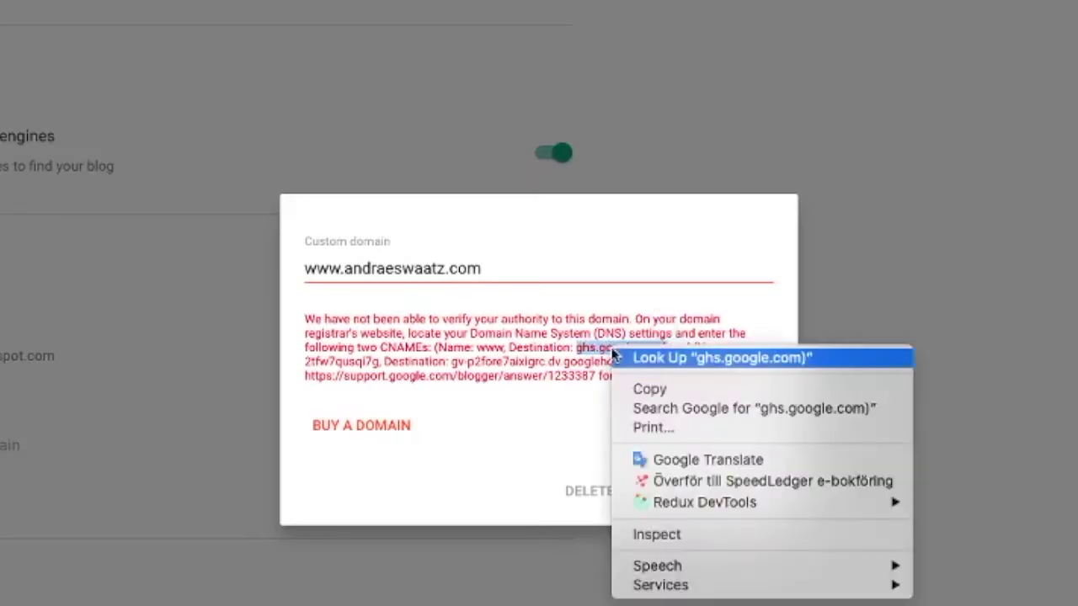
pyautogui.click(650, 389)
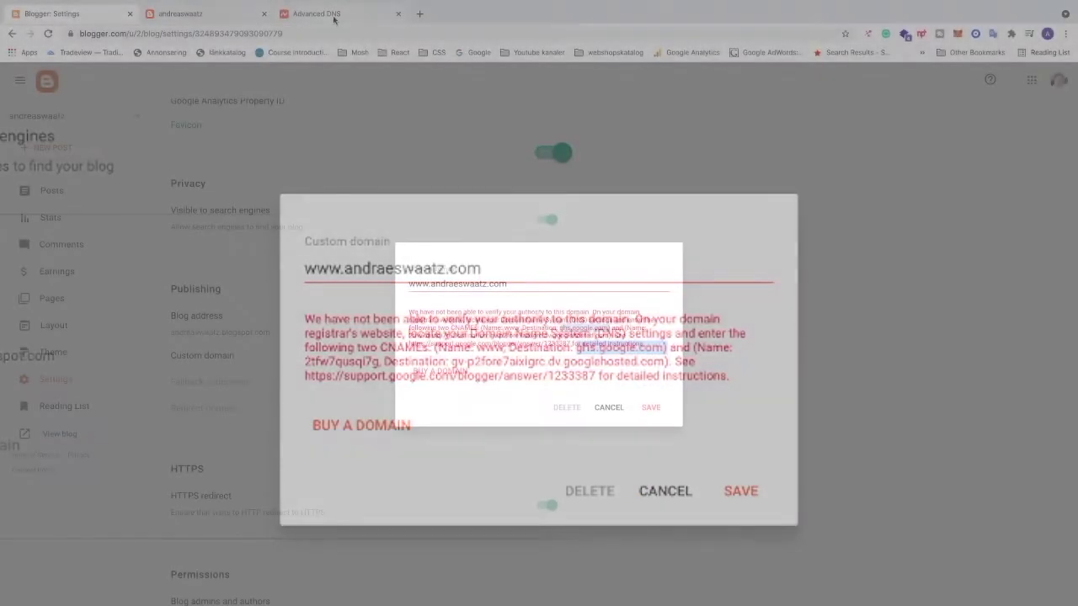
pyautogui.click(316, 13)
# Paste ghs.google.com as the www CNAME target, drop the stray ')', and save the record
pyautogui.click(353, 297)
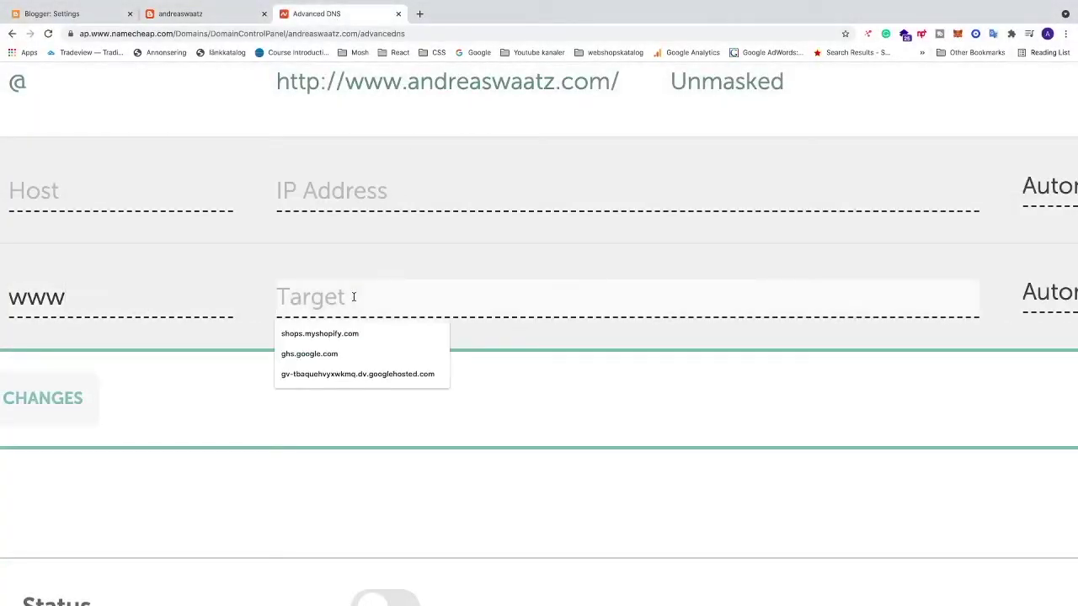
pyautogui.press('super+v')
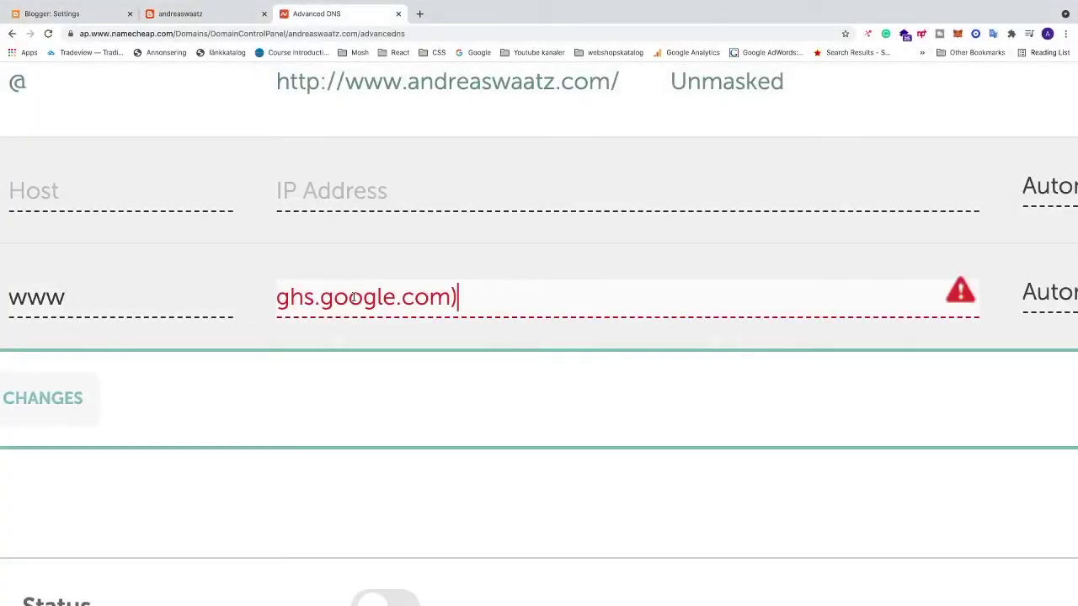
pyautogui.press('BackSpace')
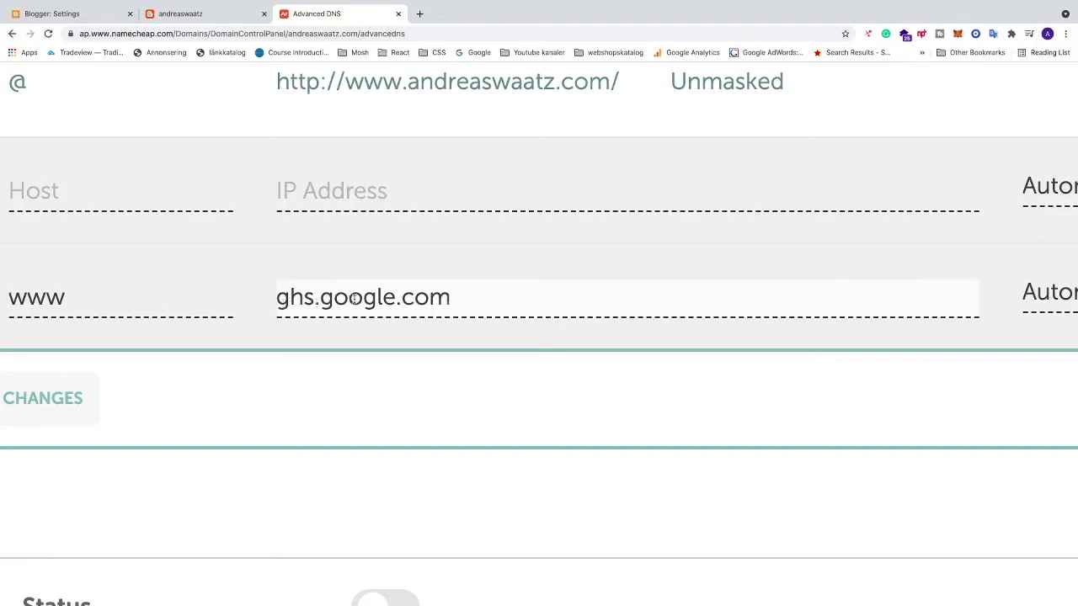
pyautogui.hscroll(10, 556, 298)
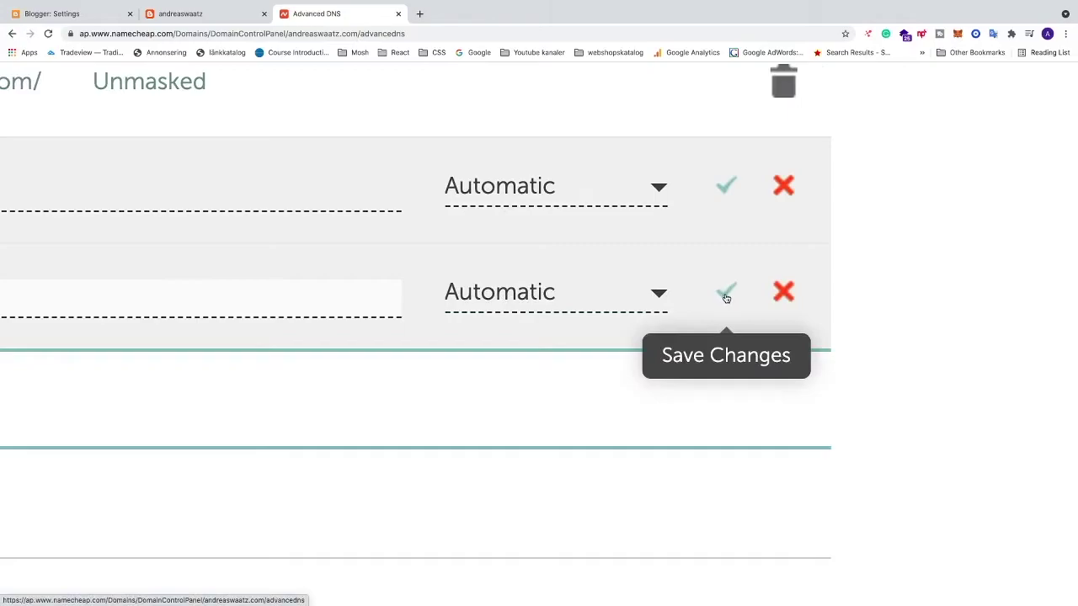
pyautogui.click(725, 295)
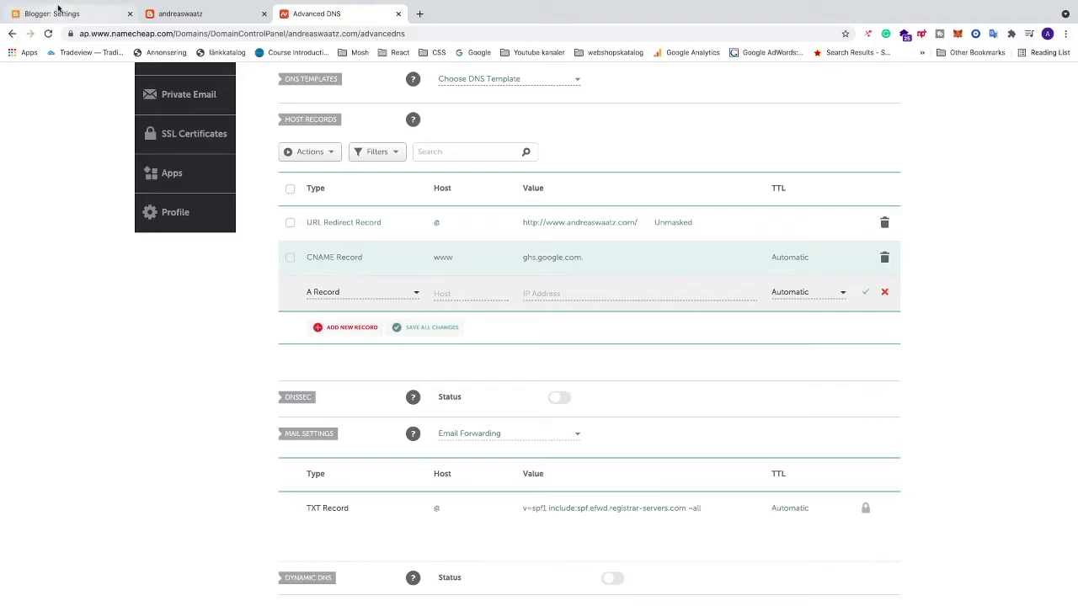
# Select and copy the second CNAME's verification name from Blogger's domain warning
pyautogui.click(59, 14)
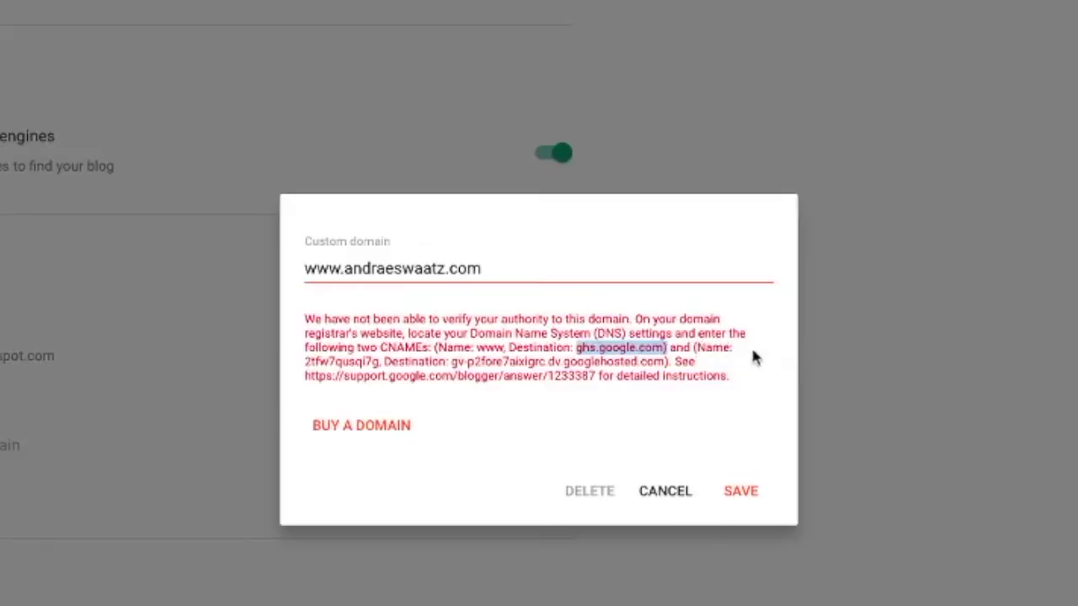
pyautogui.moveTo(307, 363); pyautogui.dragTo(361, 362)
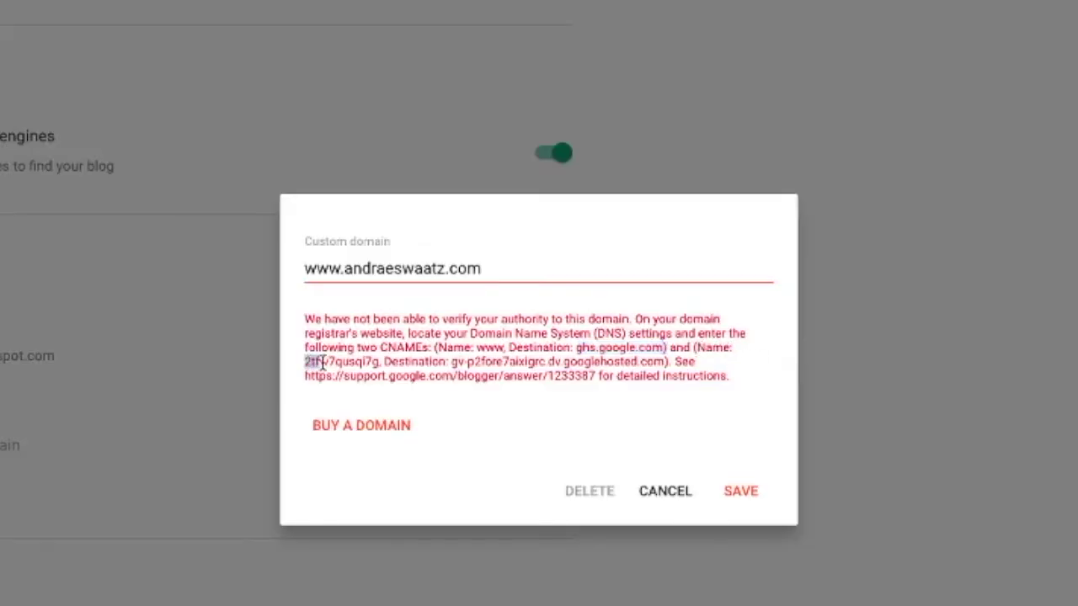
pyautogui.rightClick(364, 364)
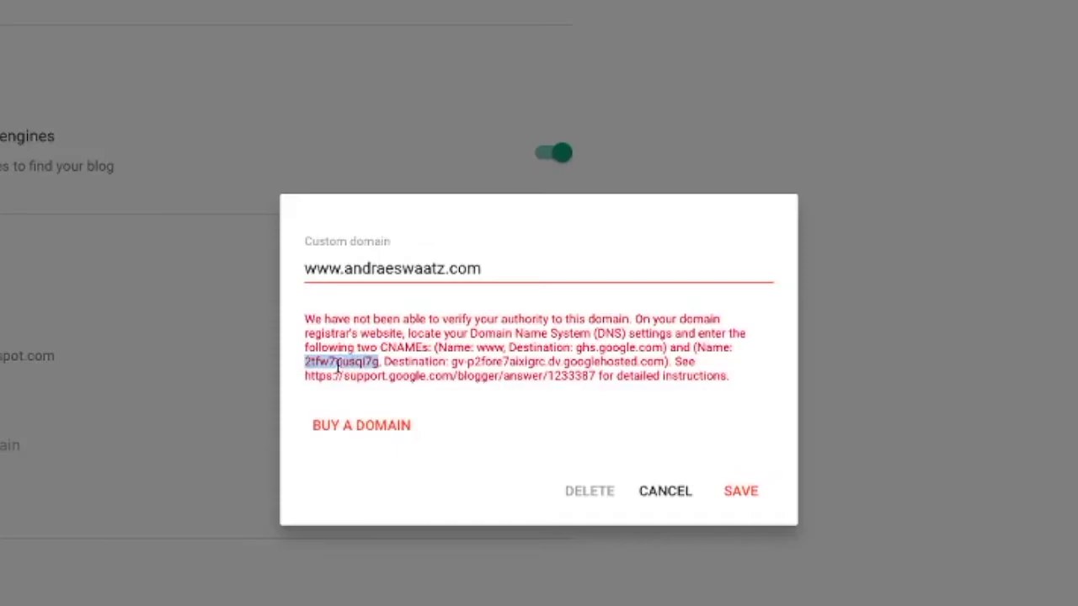
pyautogui.click(327, 18)
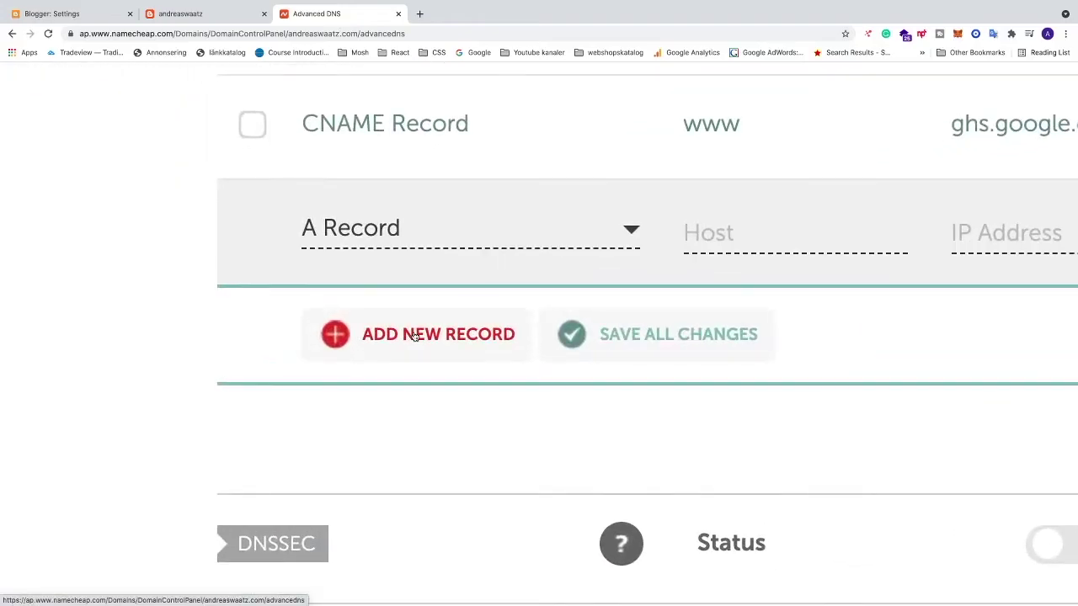
# Set another new row to CNAME Record and paste Blogger's verification name into its Host
pyautogui.click(420, 338)
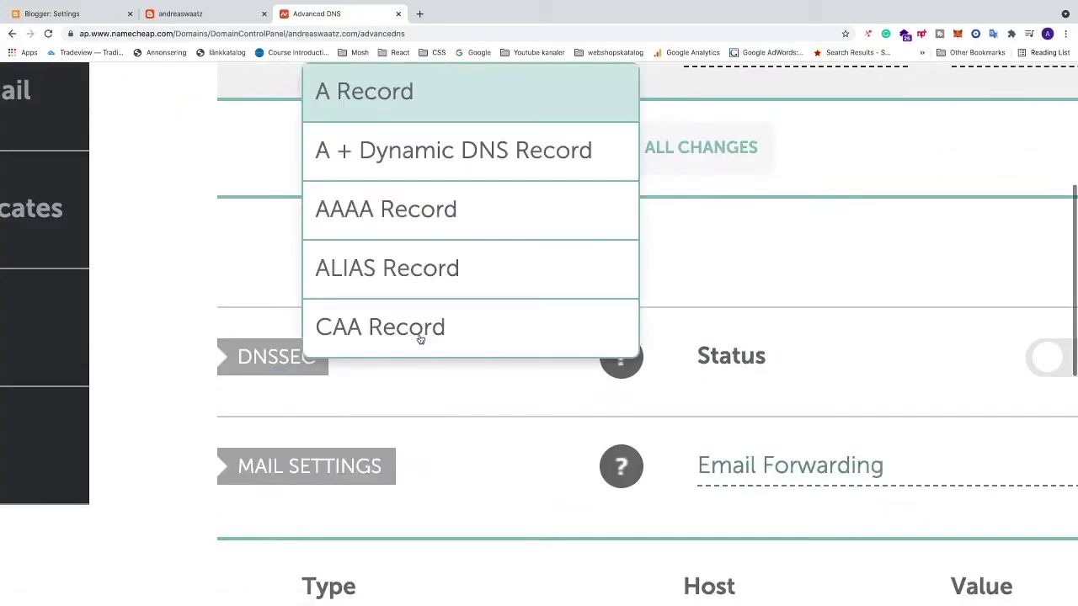
pyautogui.scroll(-2, 409, 324)
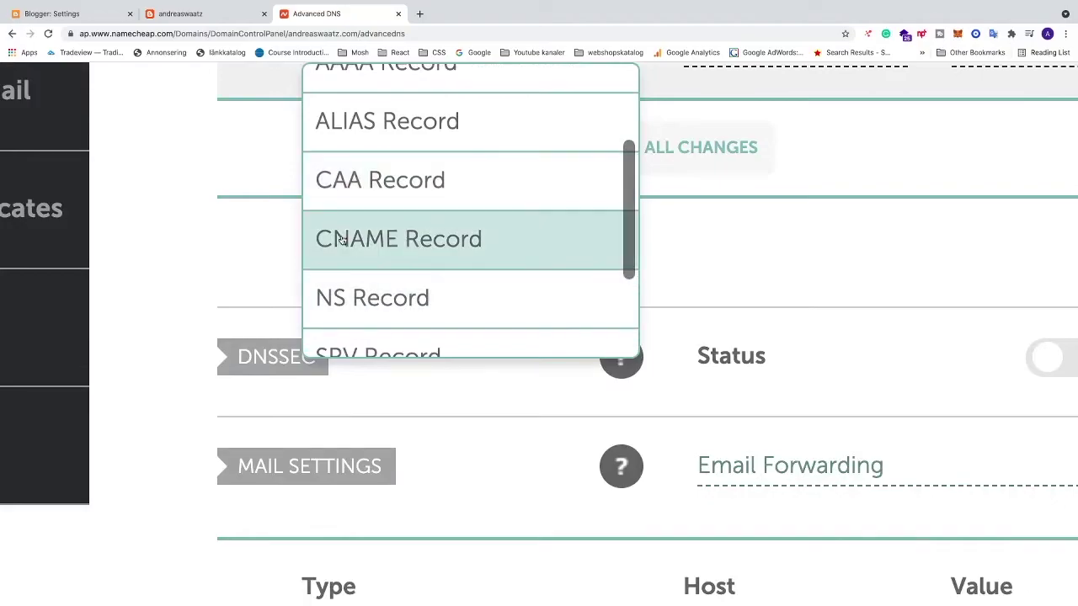
pyautogui.click(371, 239)
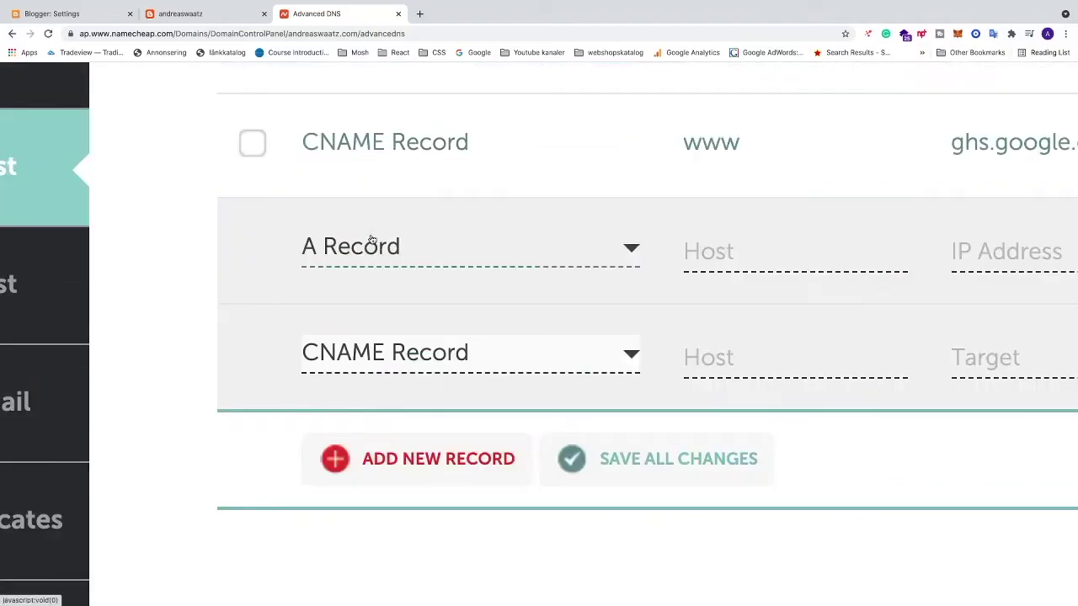
pyautogui.hscroll(5, 579, 308)
pyautogui.click(454, 358)
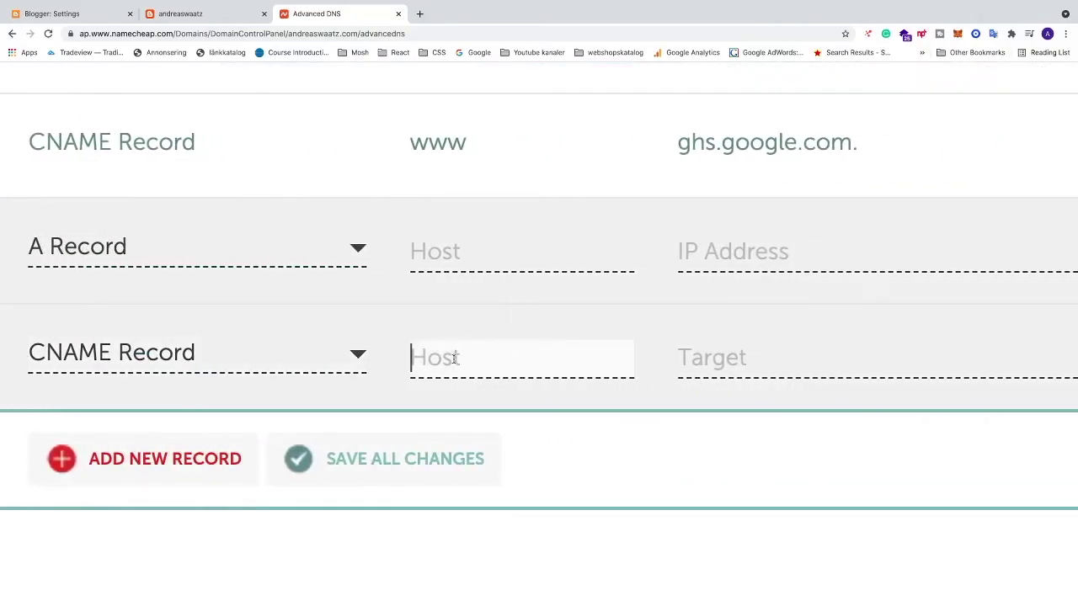
pyautogui.press('super+v')
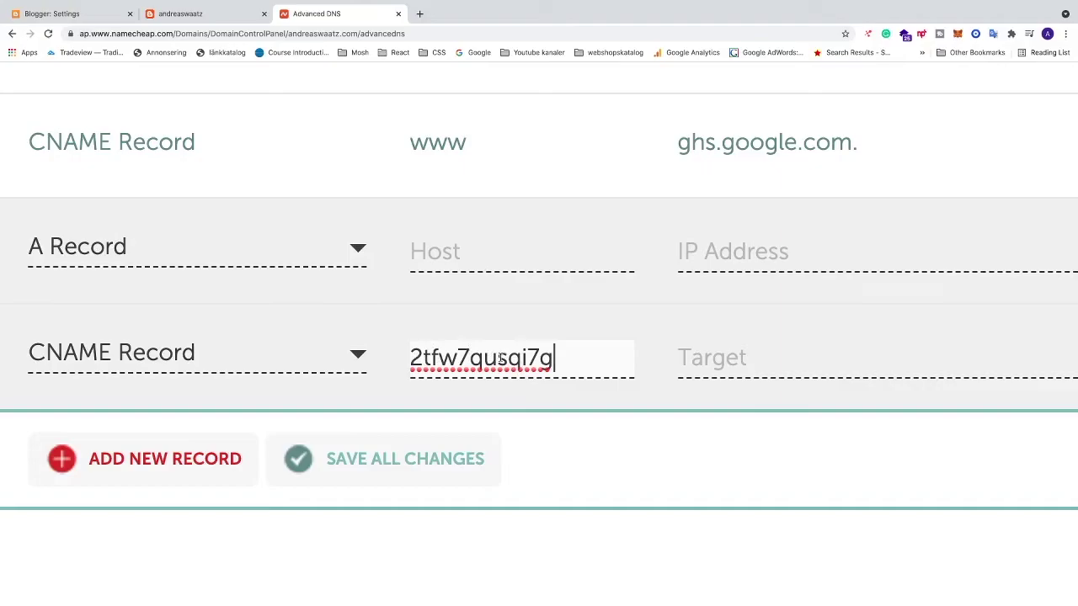
# Copy the gv-p2fore7aixigrc.dv.googlehosted.com destination from Blogger's custom-domain warning
pyautogui.click(74, 15)
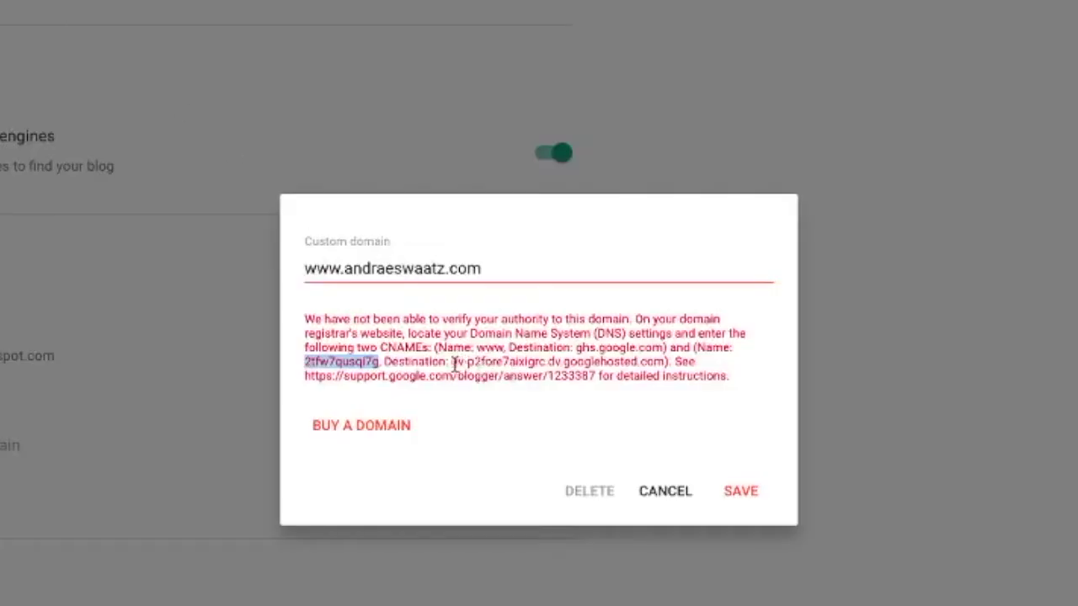
pyautogui.moveTo(453, 362); pyautogui.dragTo(663, 364)
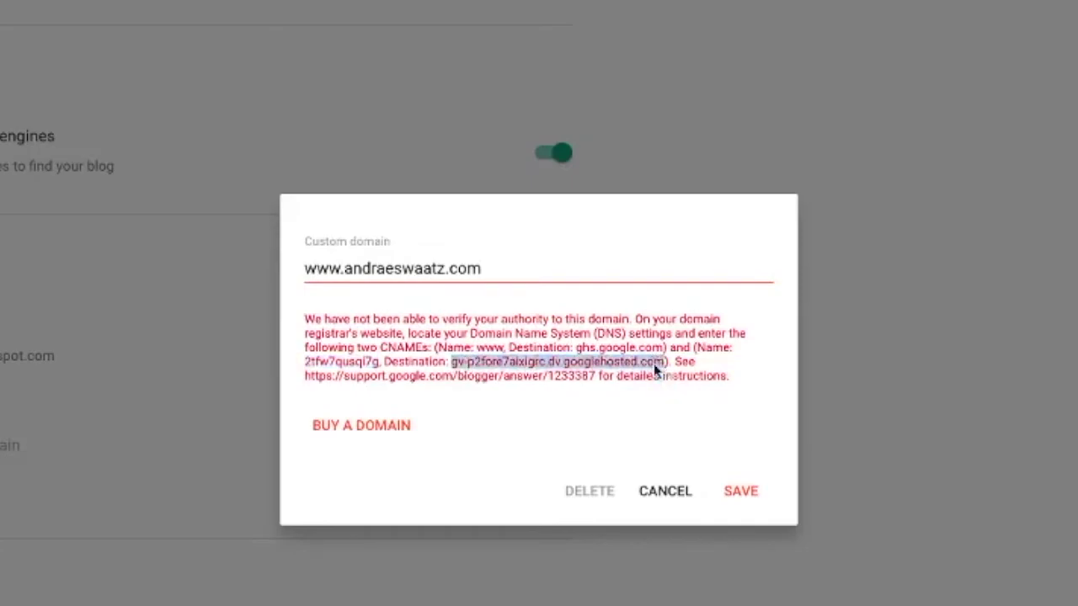
pyautogui.rightClick(654, 363)
pyautogui.click(693, 404)
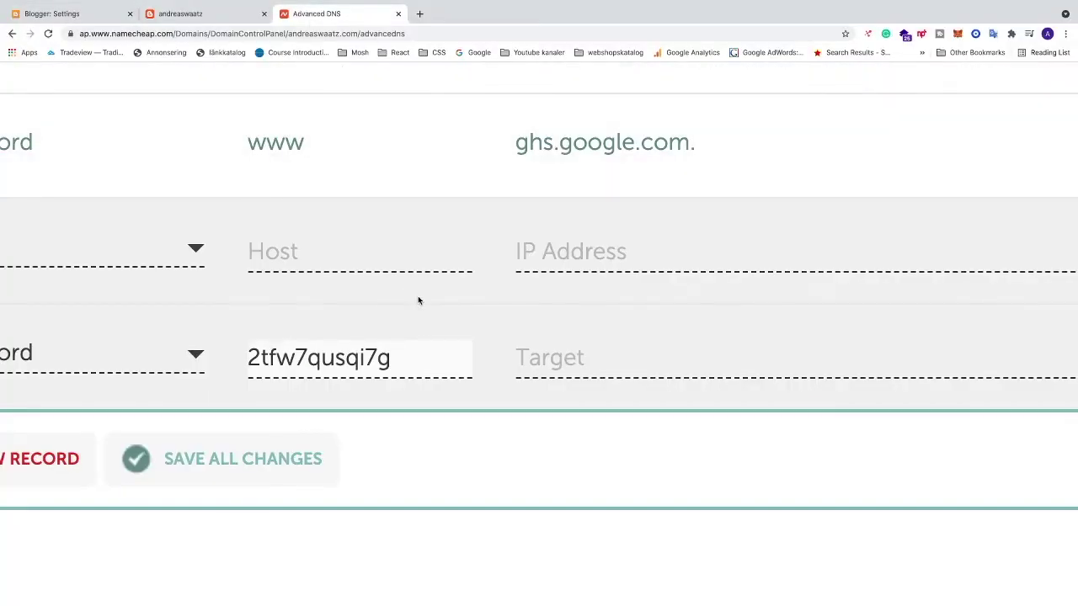
# Save the CNAME for host 2tfw7qusqi7g targeting gv-p2fore7aixigrc.dv.googlehosted.com in Namecheap
pyautogui.hscroll(4, 446, 312)
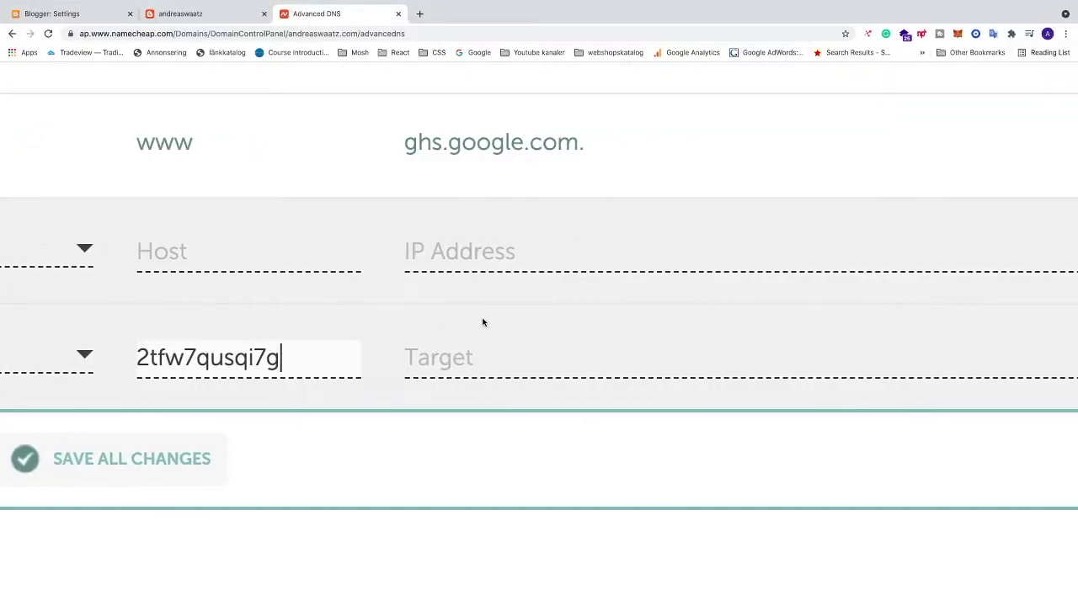
pyautogui.click(395, 365)
pyautogui.press('super+v')
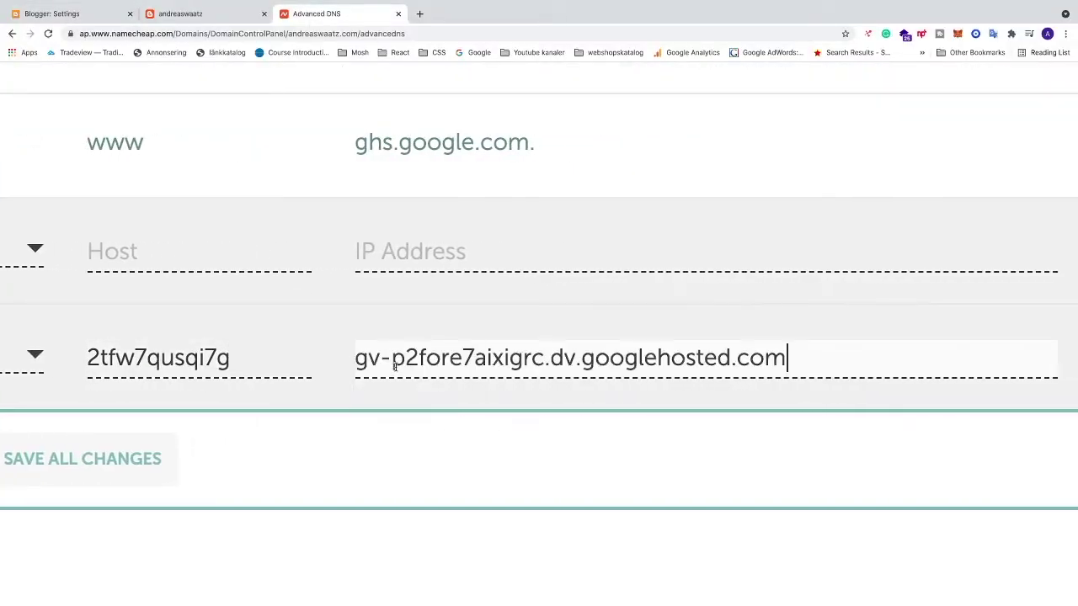
pyautogui.hscroll(10, 590, 366)
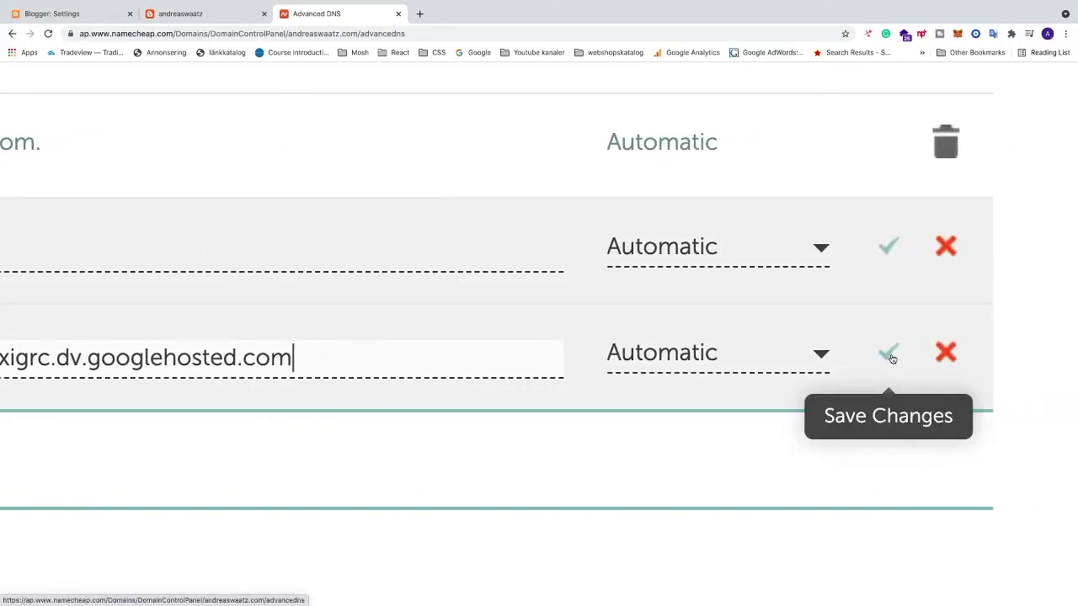
pyautogui.click(890, 358)
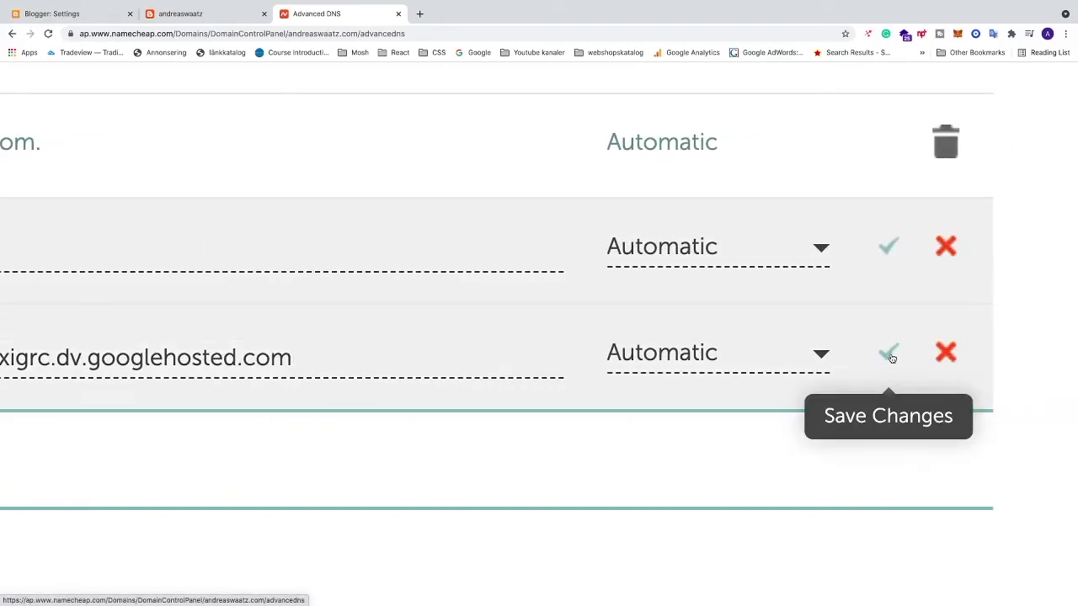
pyautogui.click(890, 357)
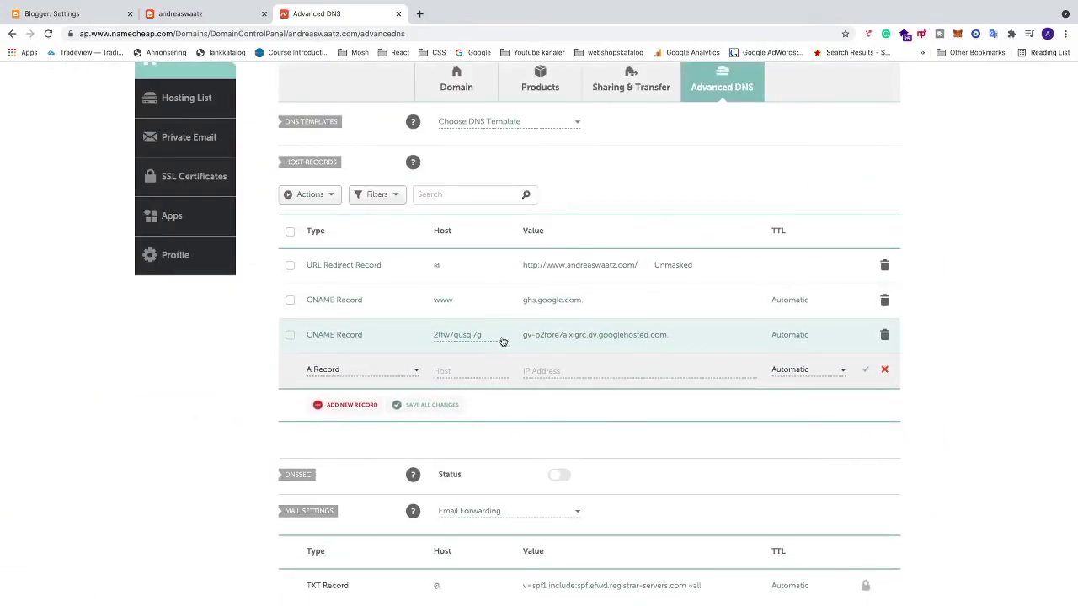
pyautogui.click(51, 16)
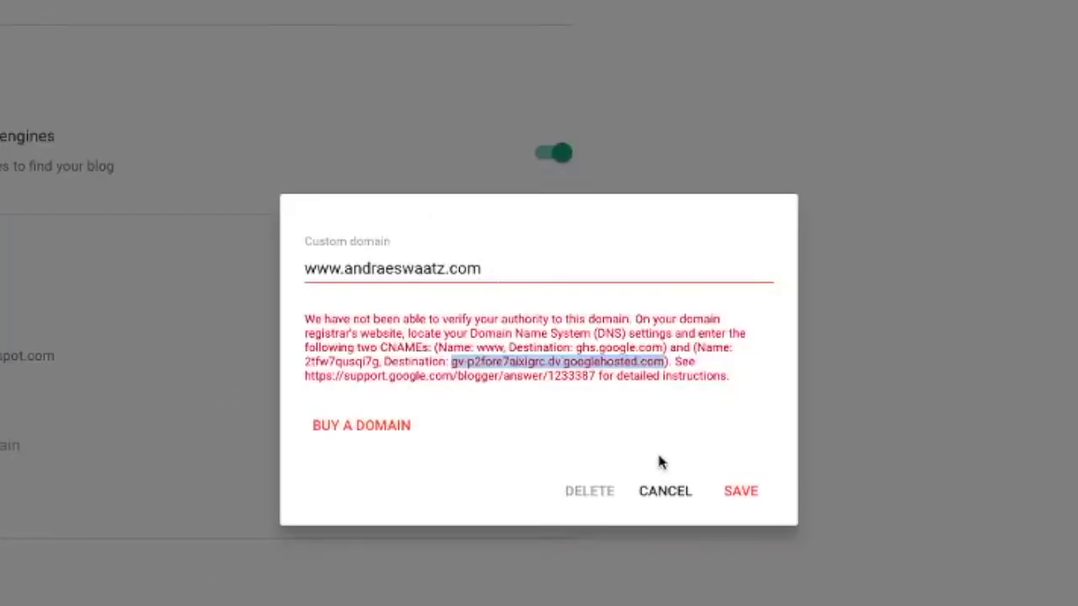
pyautogui.click(741, 497)
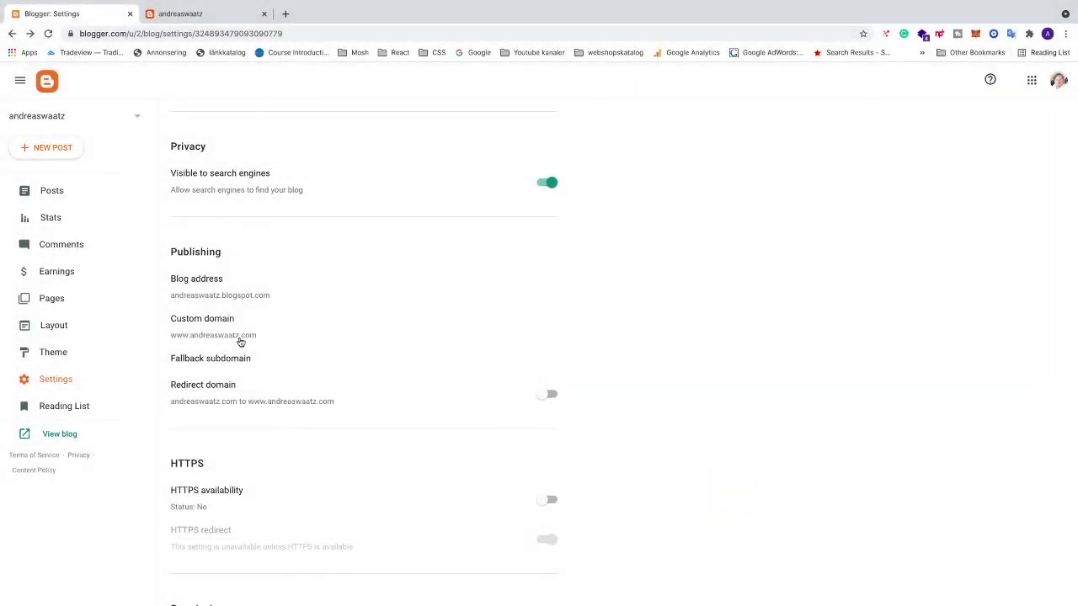
pyautogui.scroll(5, 244, 341)
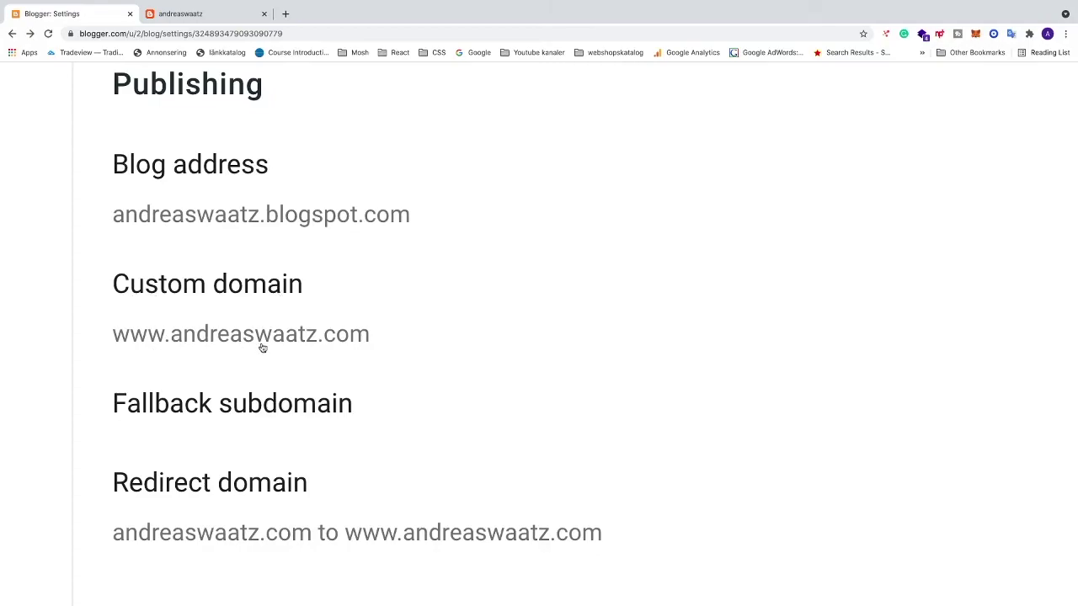
pyautogui.scroll(-3, 322, 348)
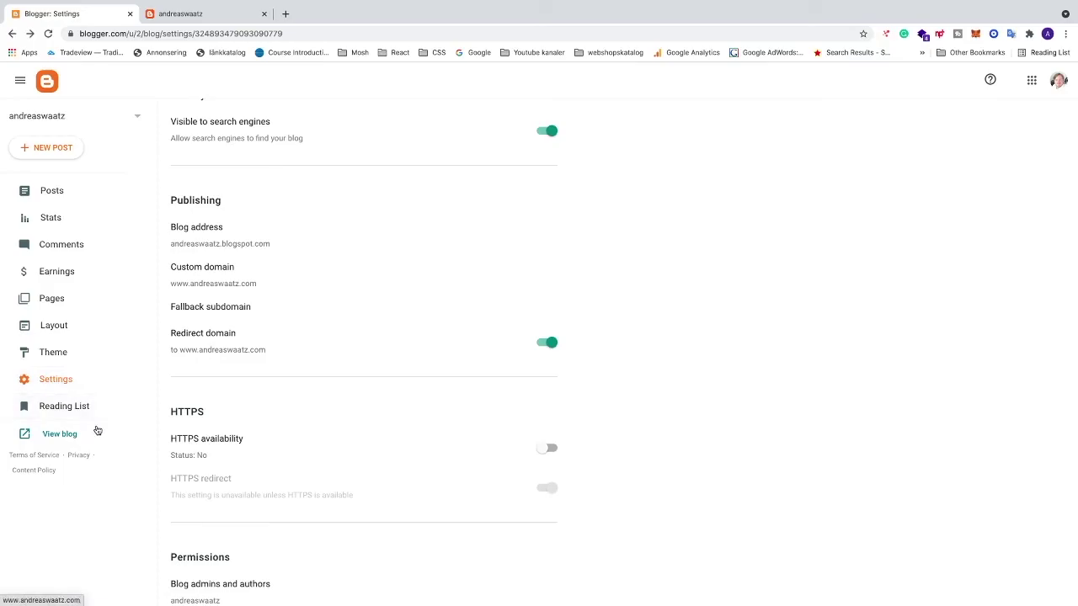
# Open the live blog from View blog to confirm it loads at andreaswaatz.com
pyautogui.scroll(5, 98, 431)
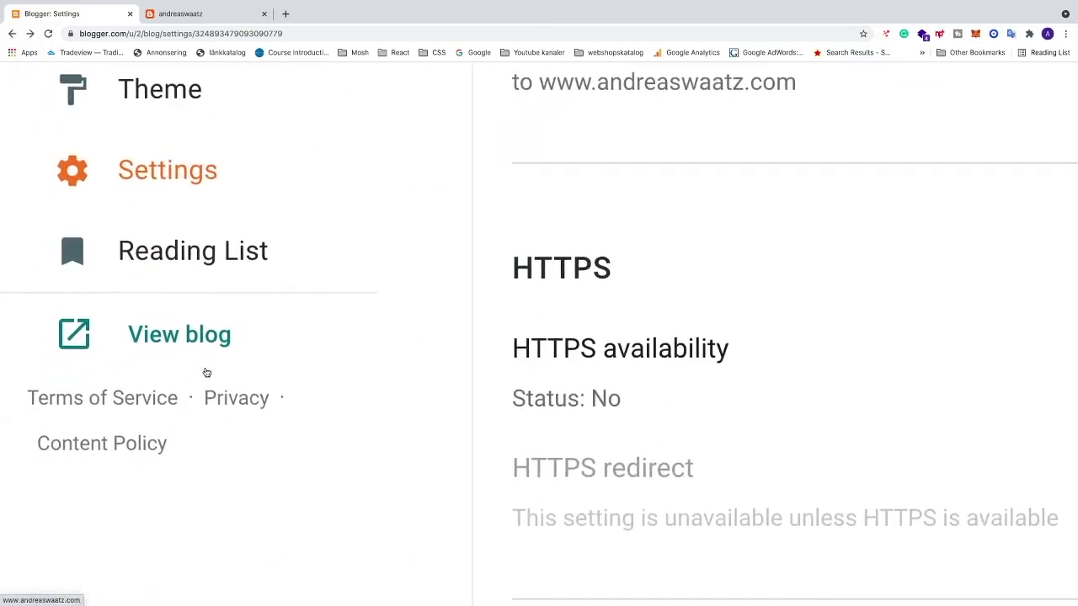
pyautogui.scroll(1, 206, 372)
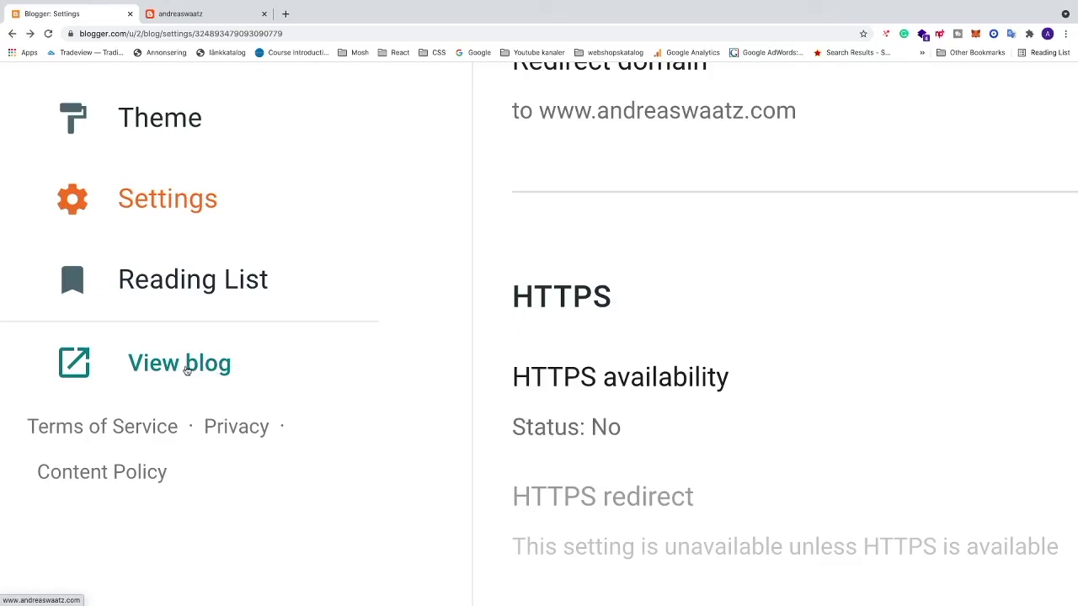
pyautogui.click(187, 370)
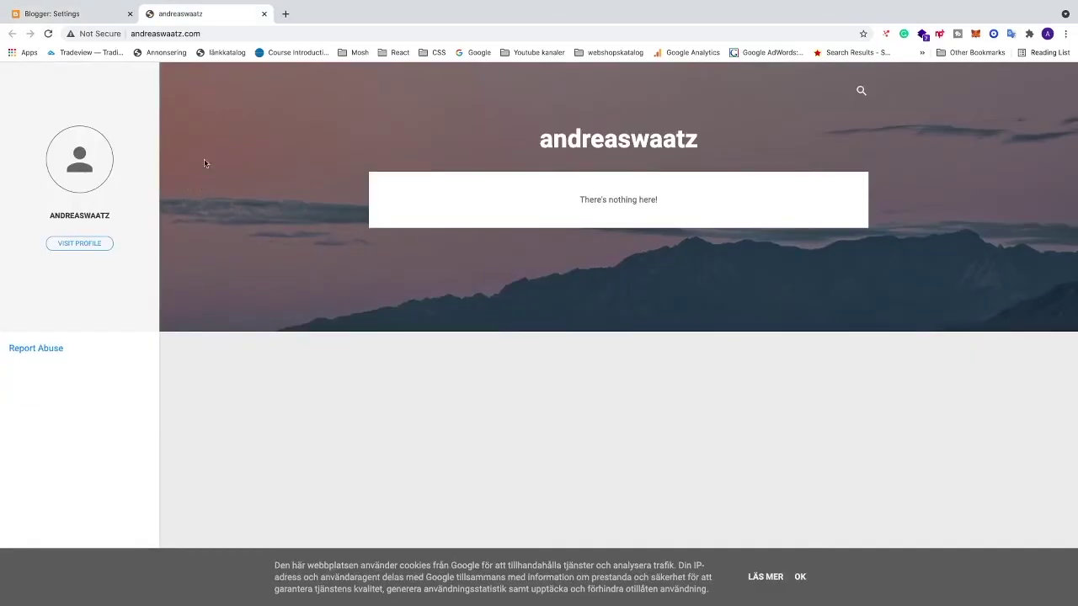